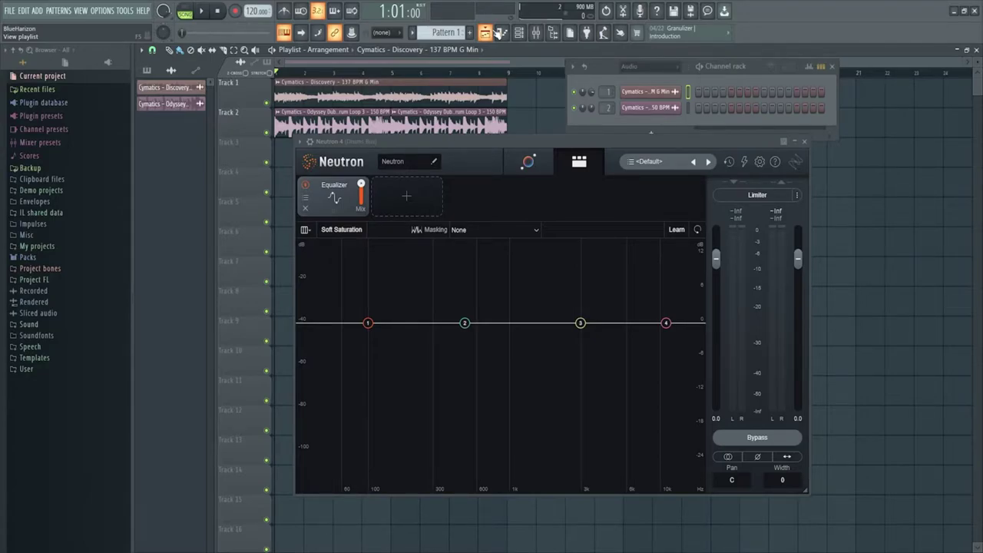
Move the Neutron 4 window below the playlist clips and play the arrangement to hear the unprocessed mix
left_click_drag(411, 138, 489, 187)
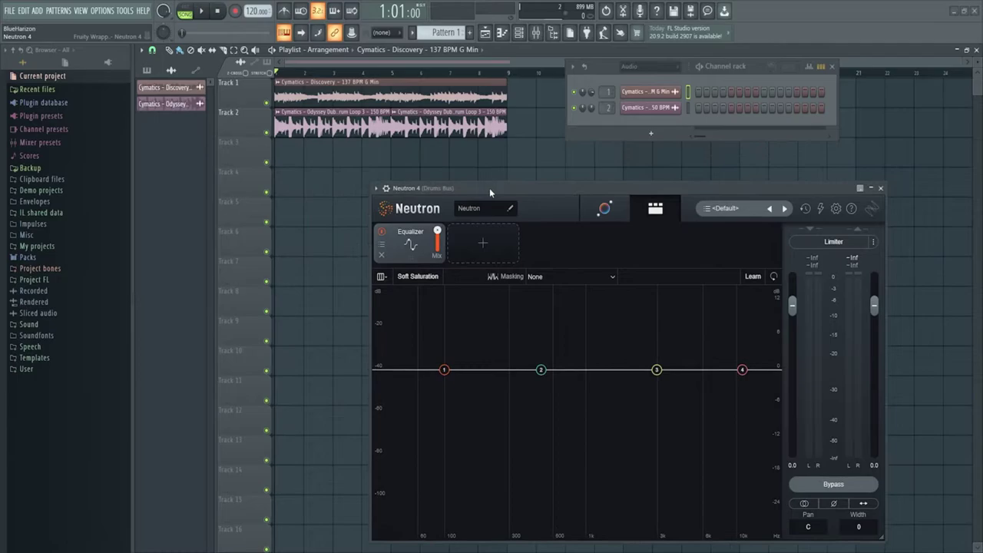
key("space")
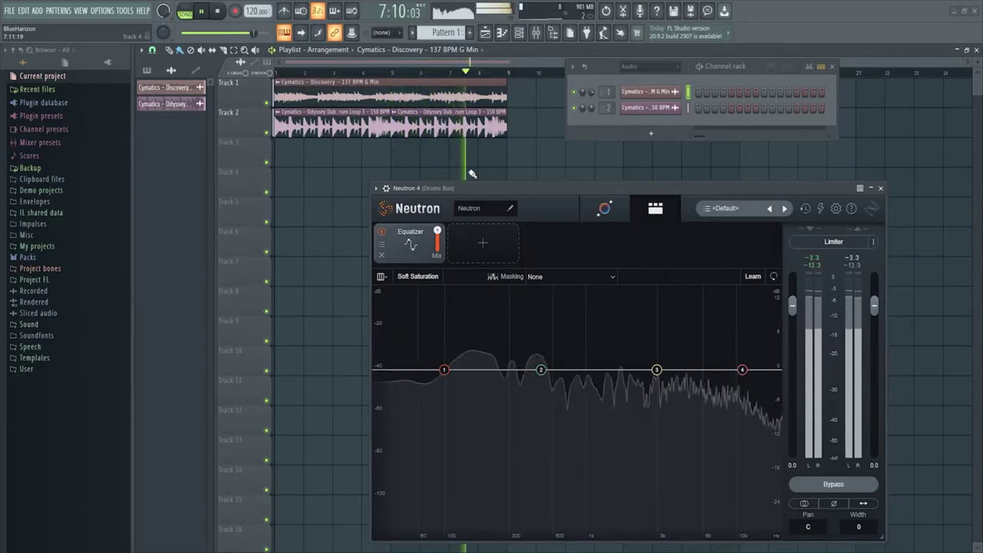
key("space")
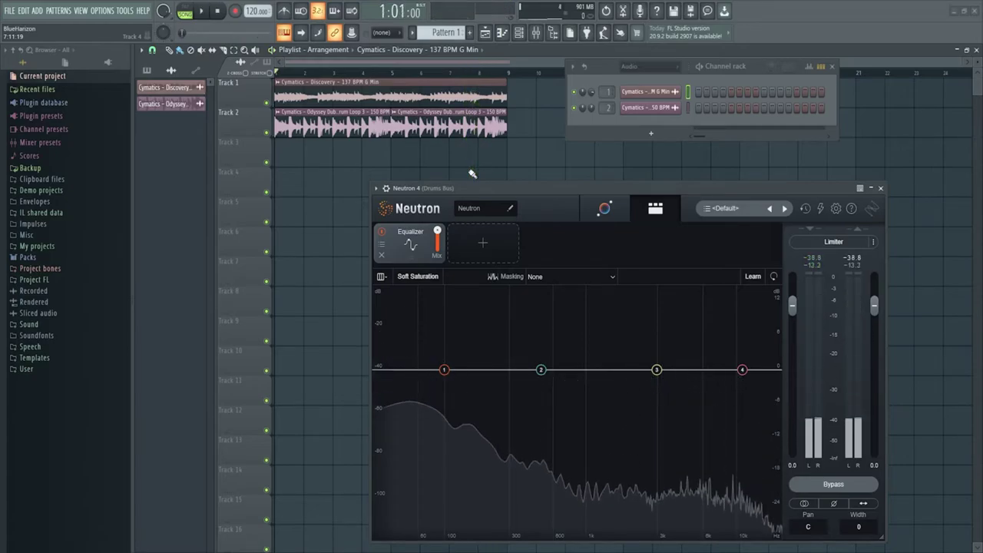
Show the mixer and move the Neutron 4 and Channel rack windows clear of the Synth and Drums Bus tracks
left_click(537, 33)
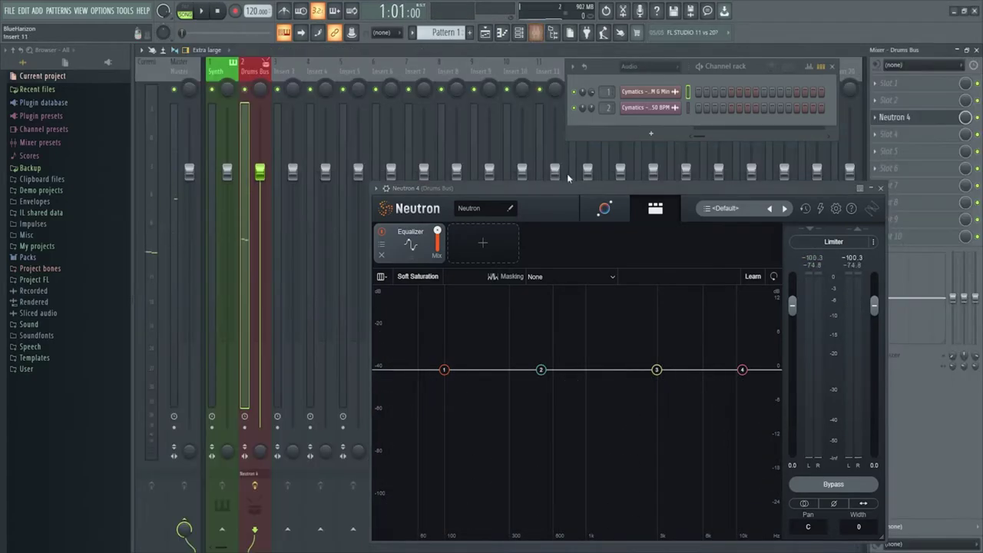
left_click_drag(548, 188, 592, 171)
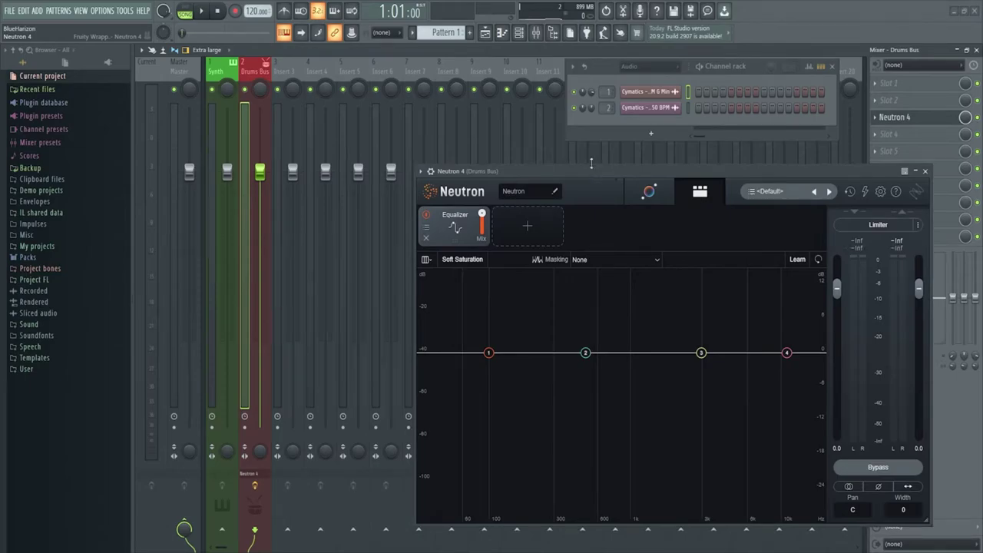
left_click_drag(598, 68, 560, 76)
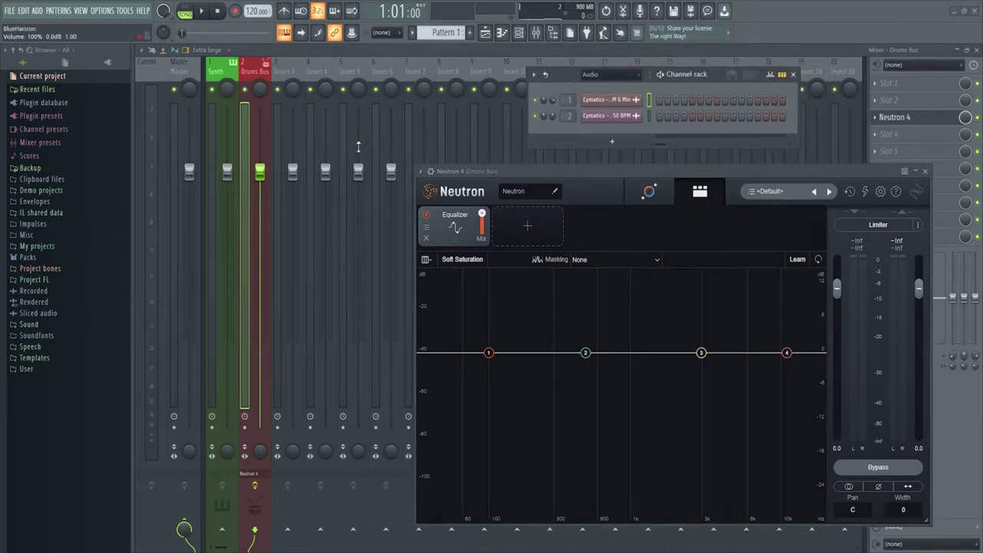
Listen to the Synth track and the Drums Bus separately in the mixer
key("space")
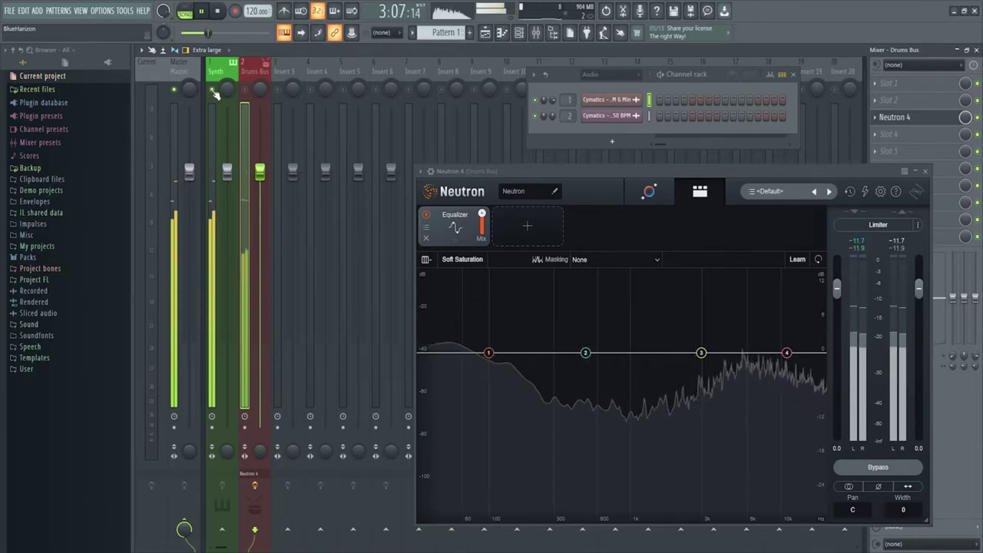
key("space")
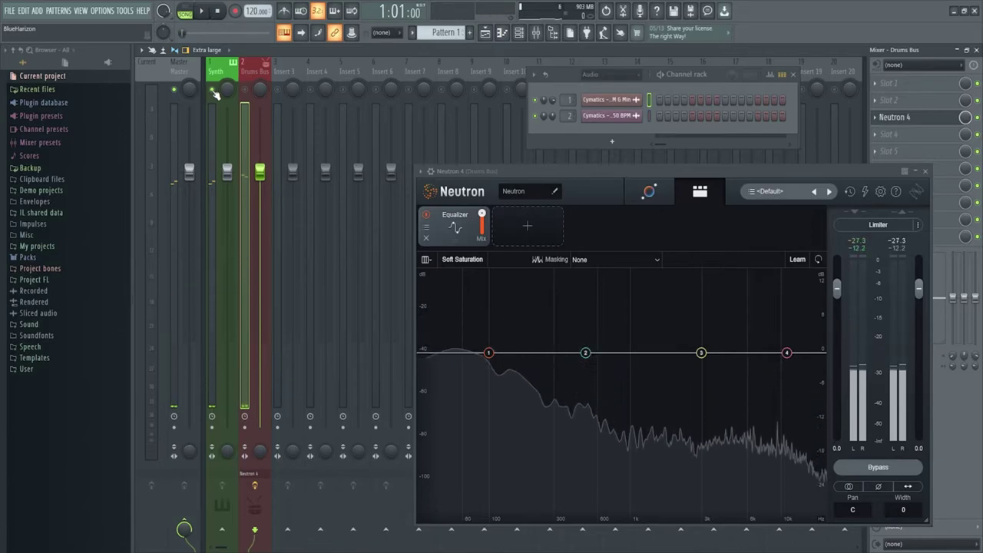
key("space")
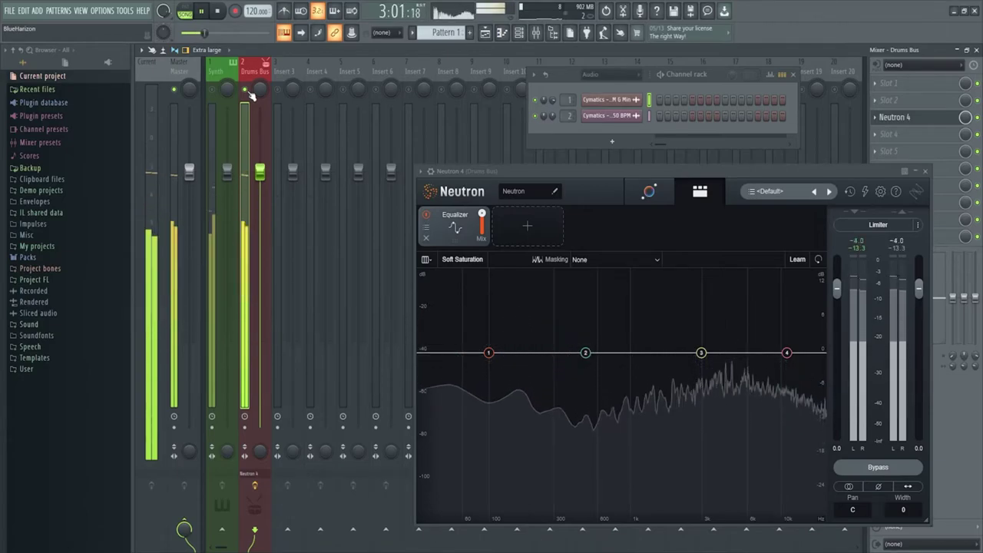
key("space")
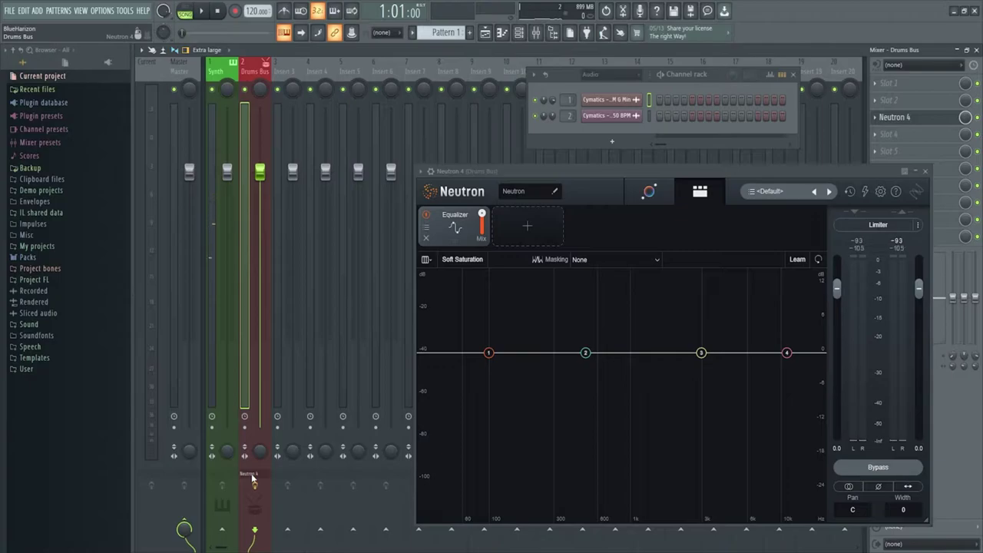
Enlarge the Neutron 4 window and reposition it over the mixer with the Drums Bus still in view
left_click_drag(572, 175, 459, 93)
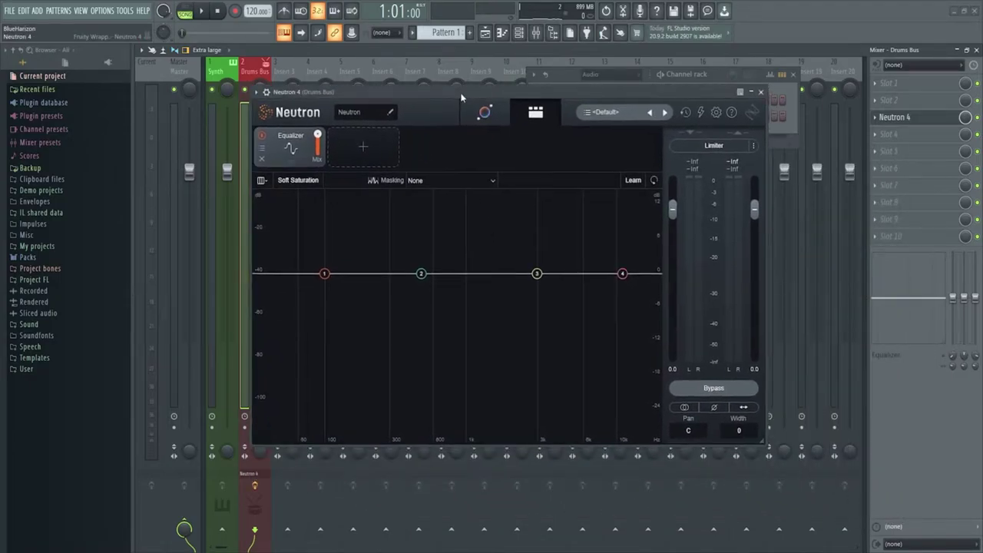
left_click_drag(766, 443, 818, 491)
mouse_move(596, 91)
left_mouse_down()
mouse_move(545, 96)
mouse_move(589, 97)
left_mouse_up()
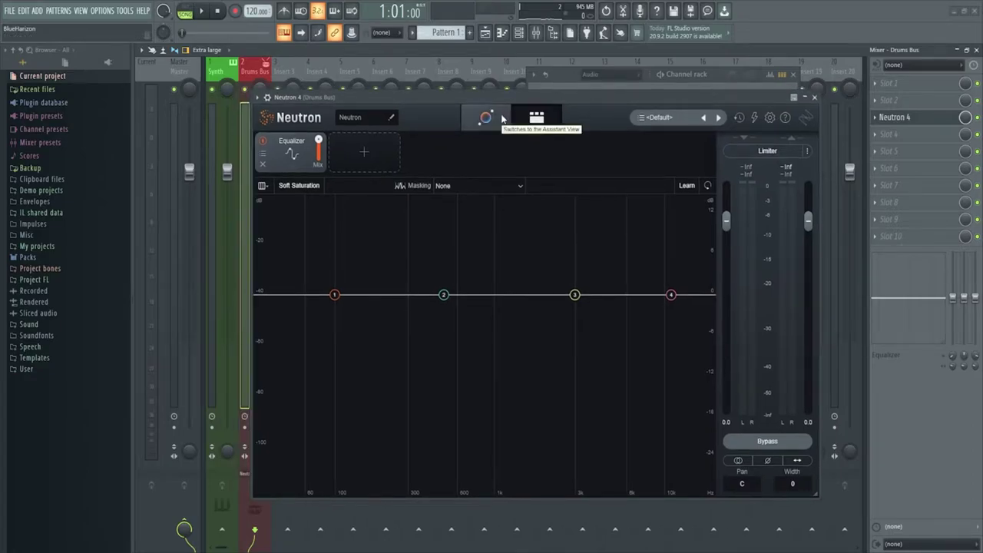
left_click_drag(495, 99, 538, 112)
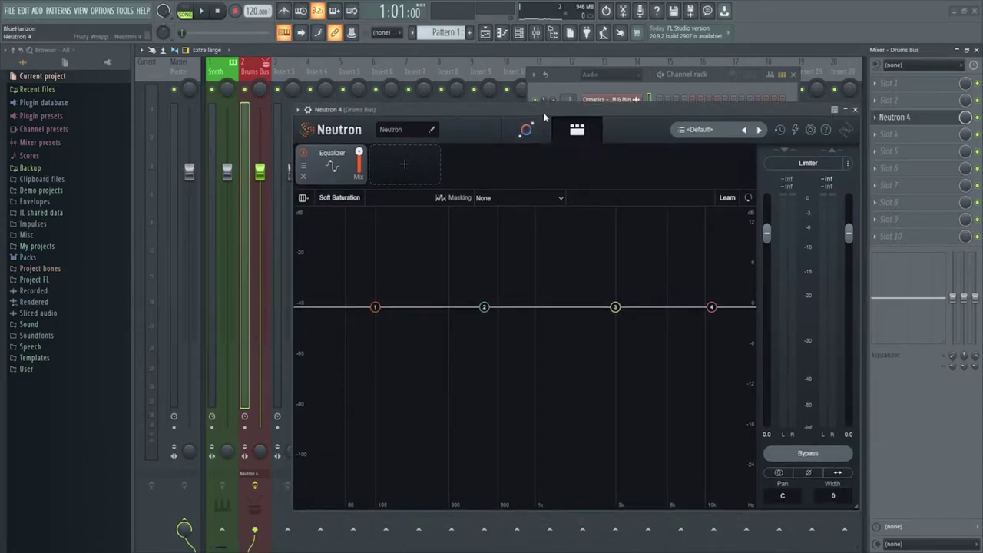
Run Neutron's Assistant on the Drums Bus during song playback and stop playback when the analysis is complete
key("space")
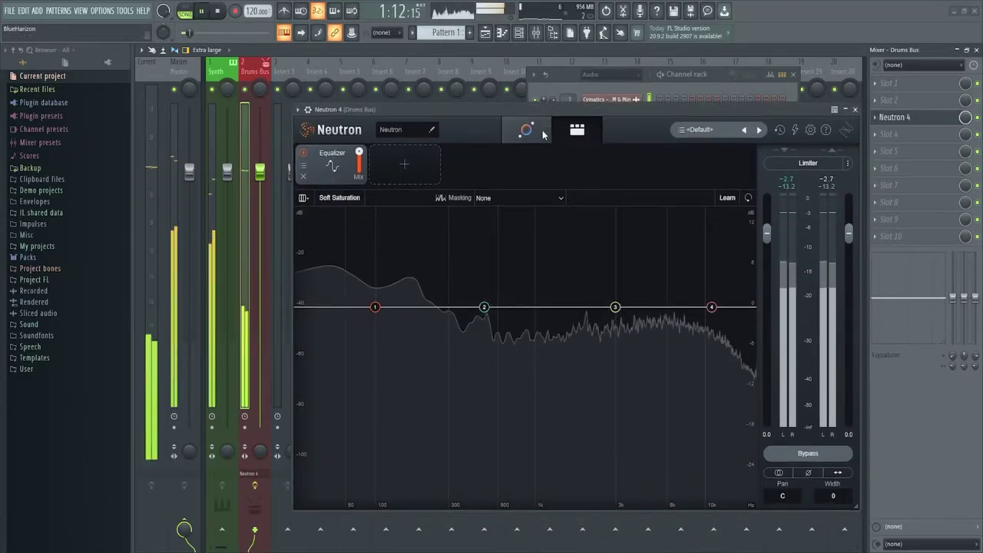
left_click(540, 133)
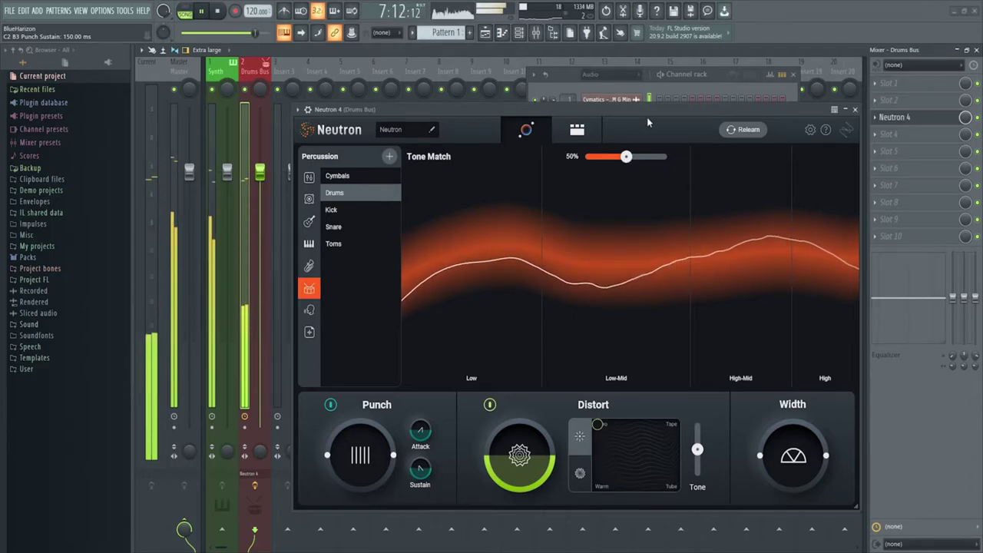
key("space")
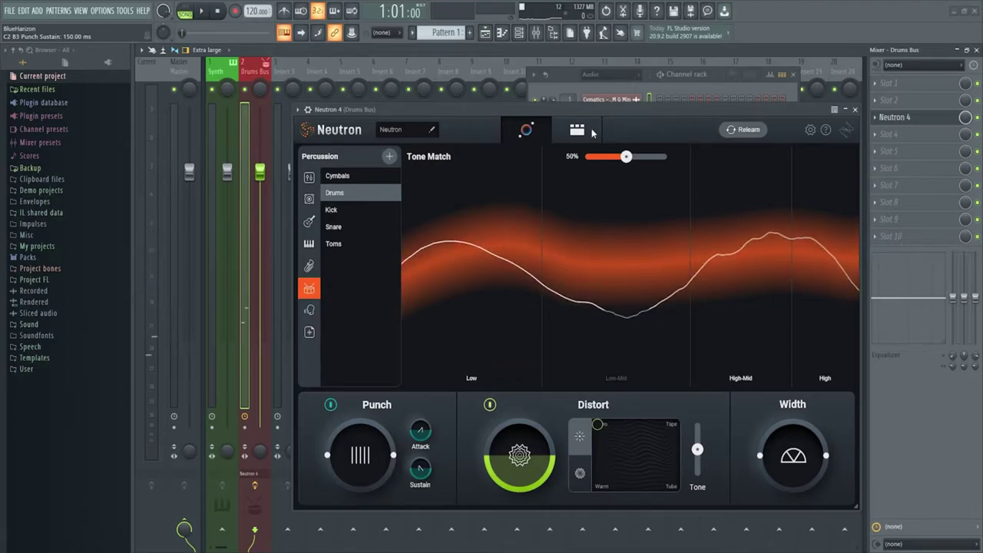
Mute the Synth track and display the detailed module chain in Neutron
left_click(213, 89)
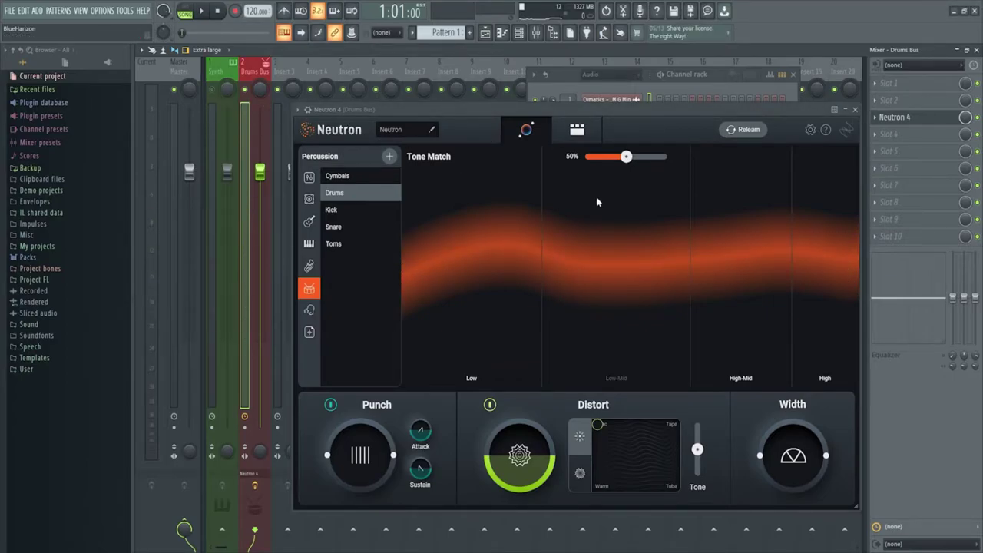
left_click(577, 129)
Compare the drums with Neutron bypassed and active during playback, ending with the processing active
left_click(829, 454)
left_click(831, 454)
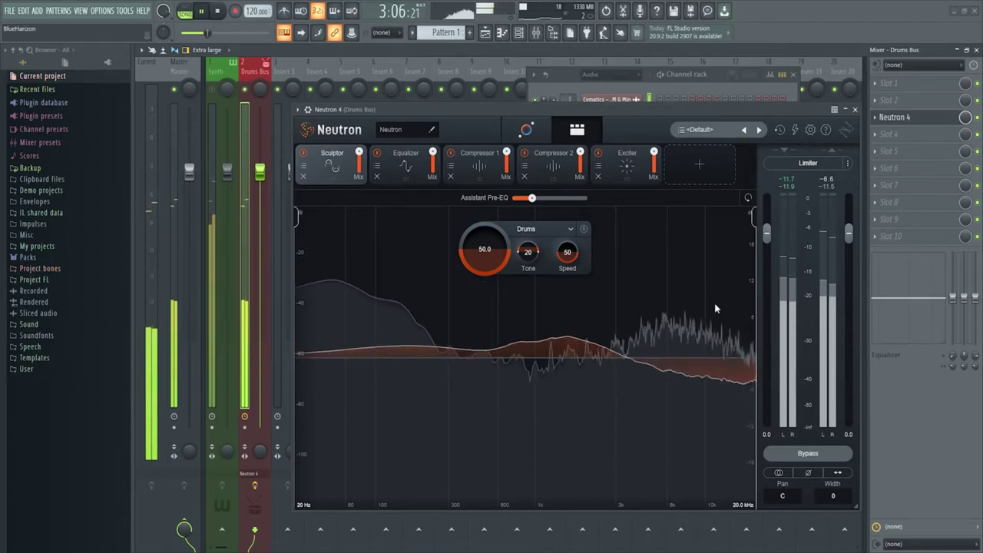
left_click(784, 454)
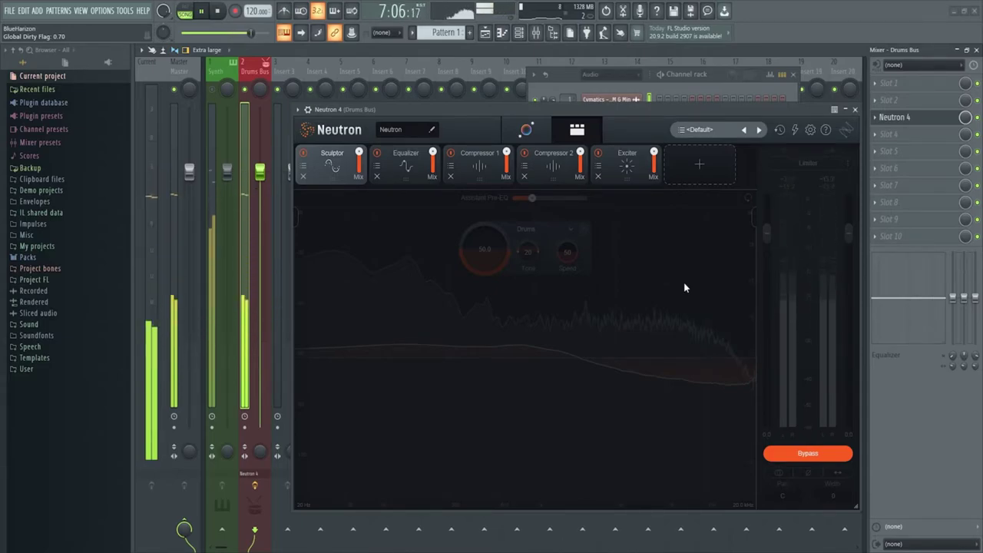
left_click(805, 454)
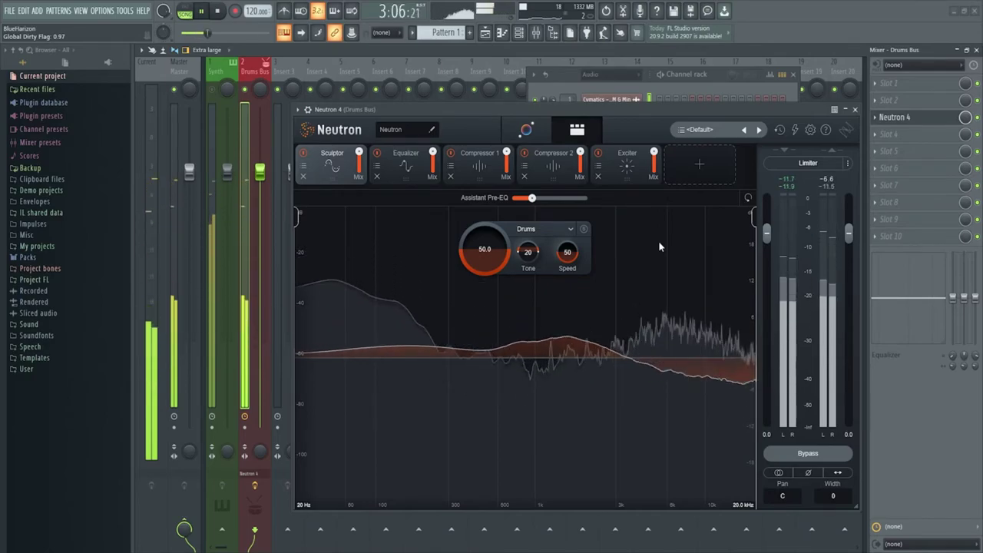
left_click(786, 450)
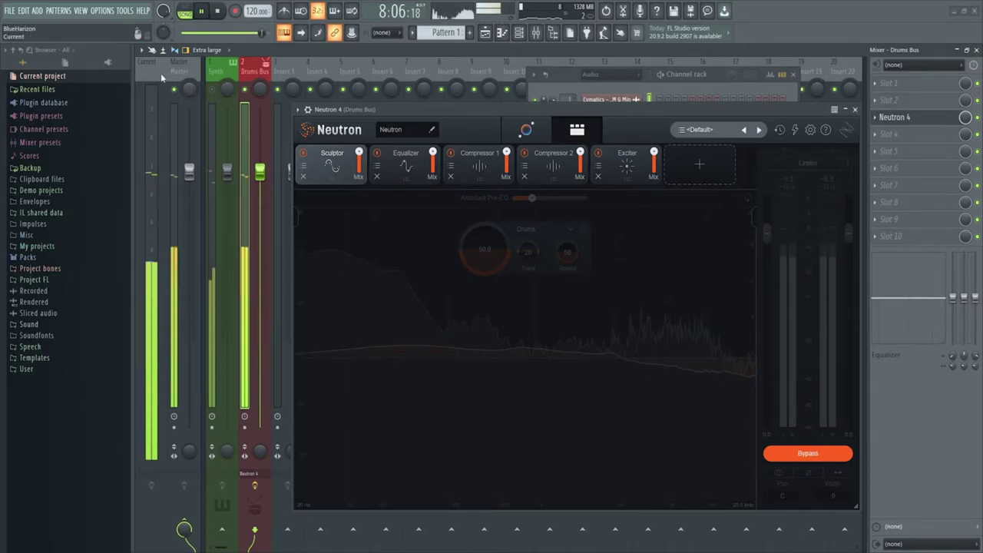
key("space")
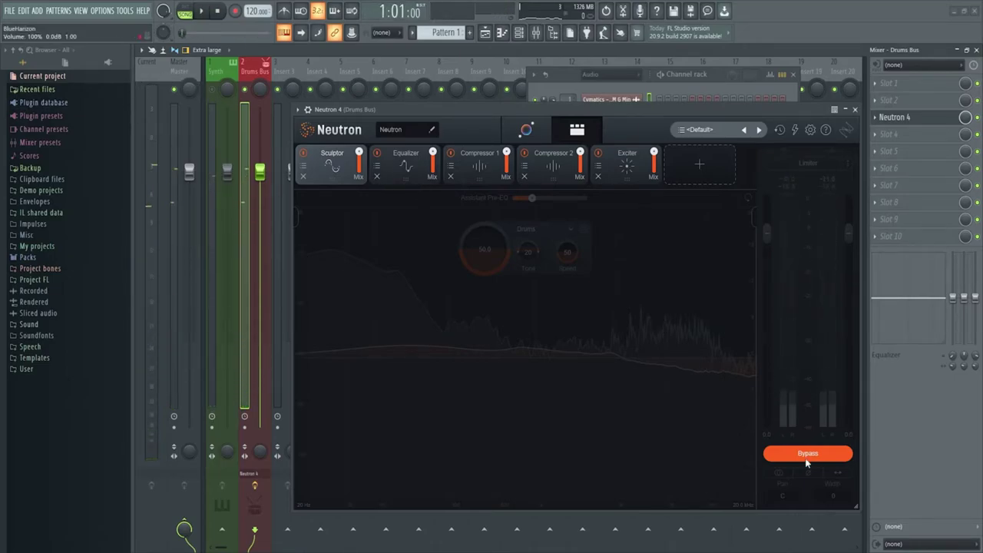
left_click(806, 453)
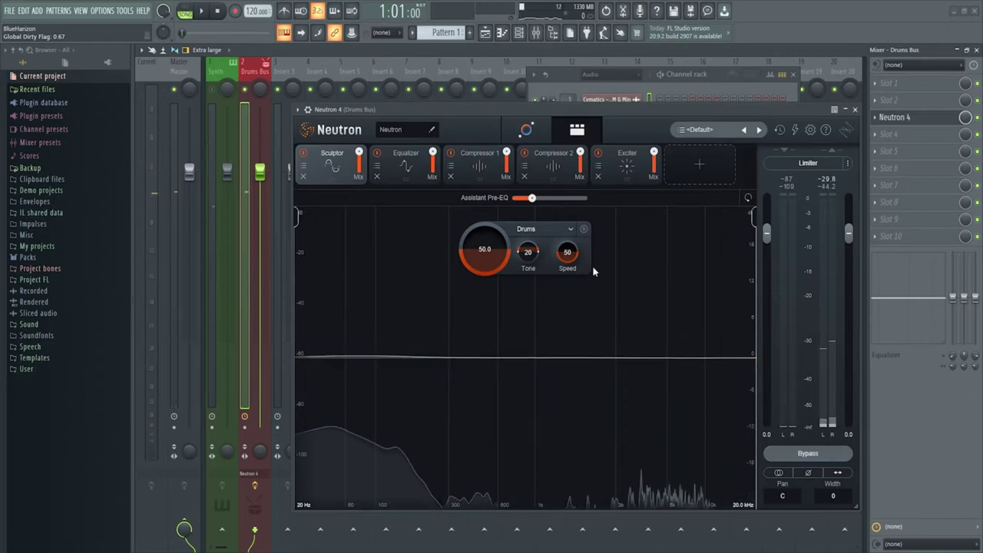
Try the Assistant's Punch amount at 300 during playback and bring it back down to about 104.8
left_click(526, 130)
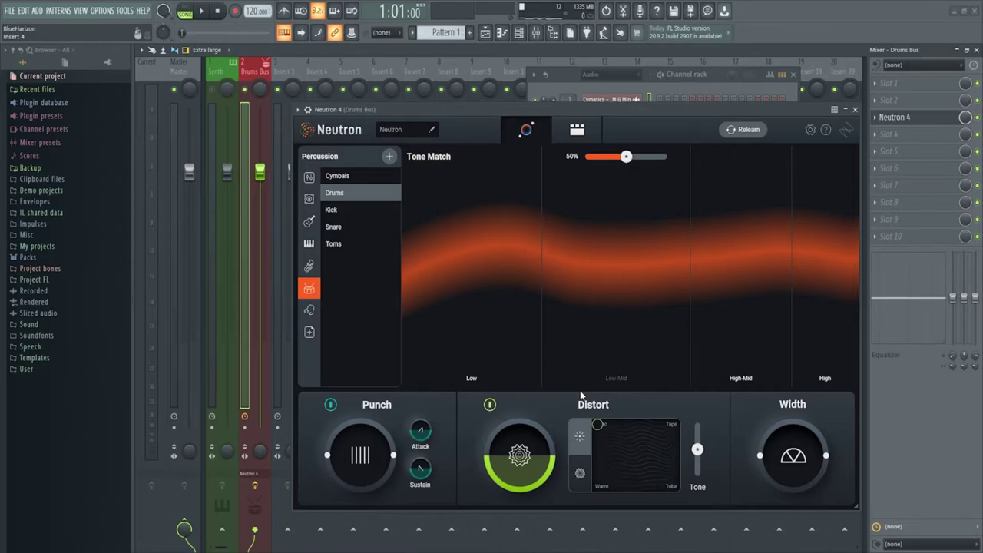
key("space")
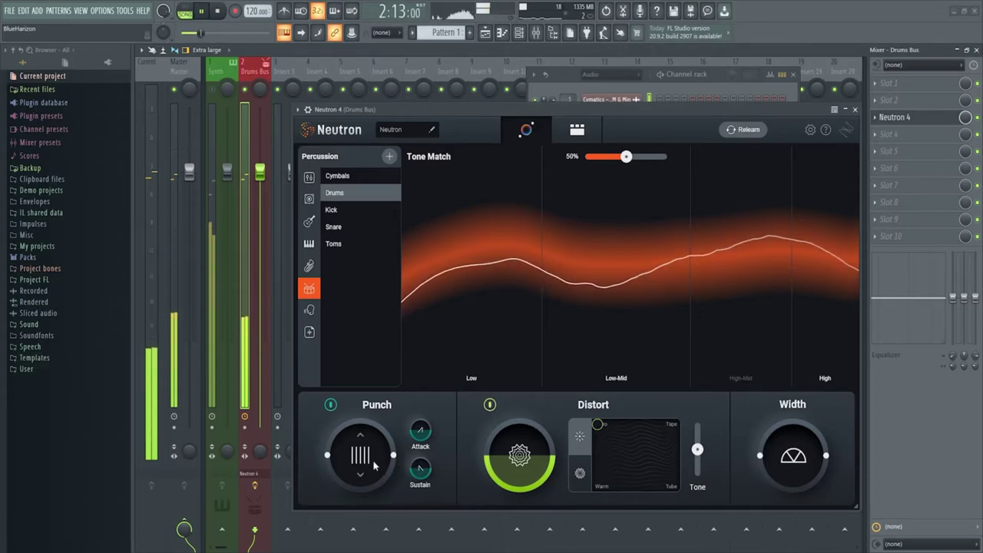
left_click_drag(376, 469, 418, 318)
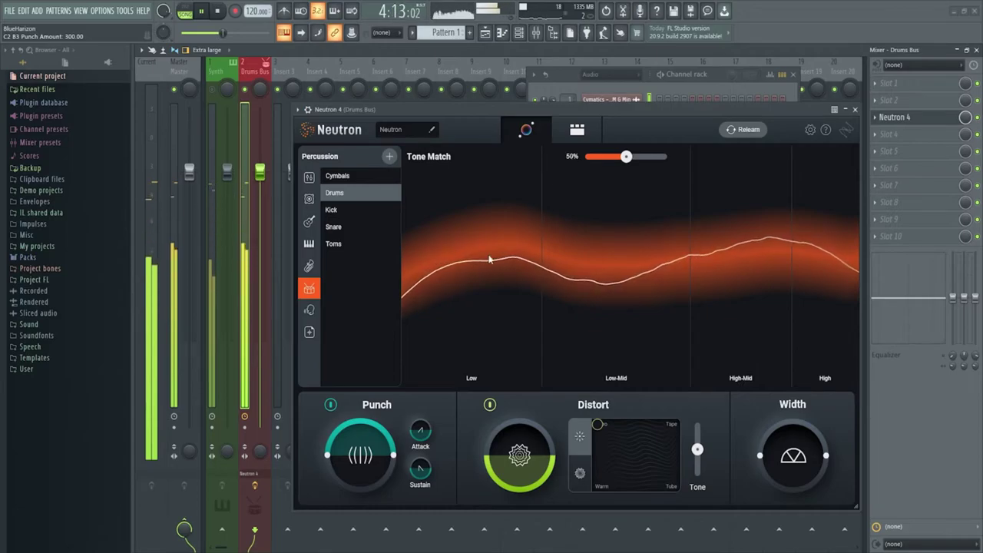
left_click_drag(370, 438, 391, 490)
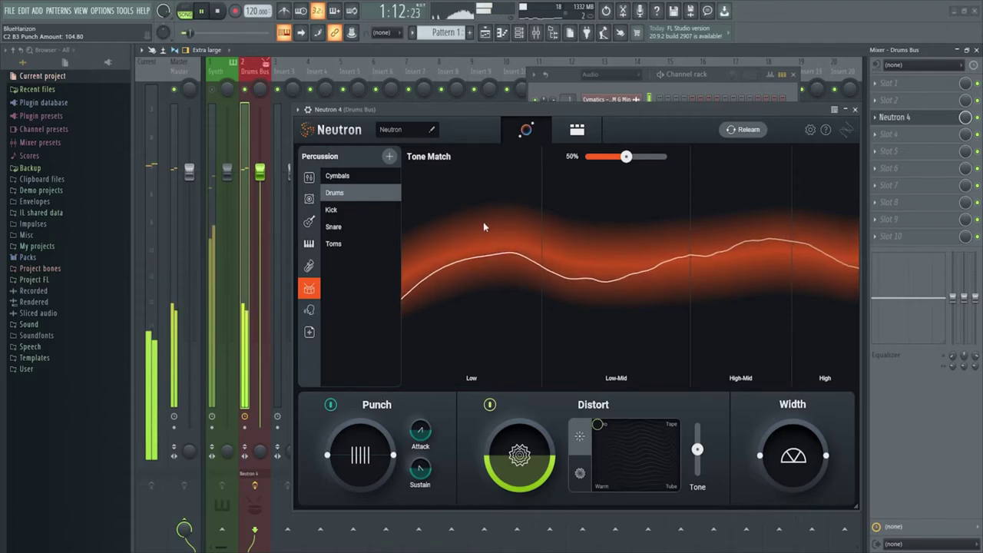
key("space")
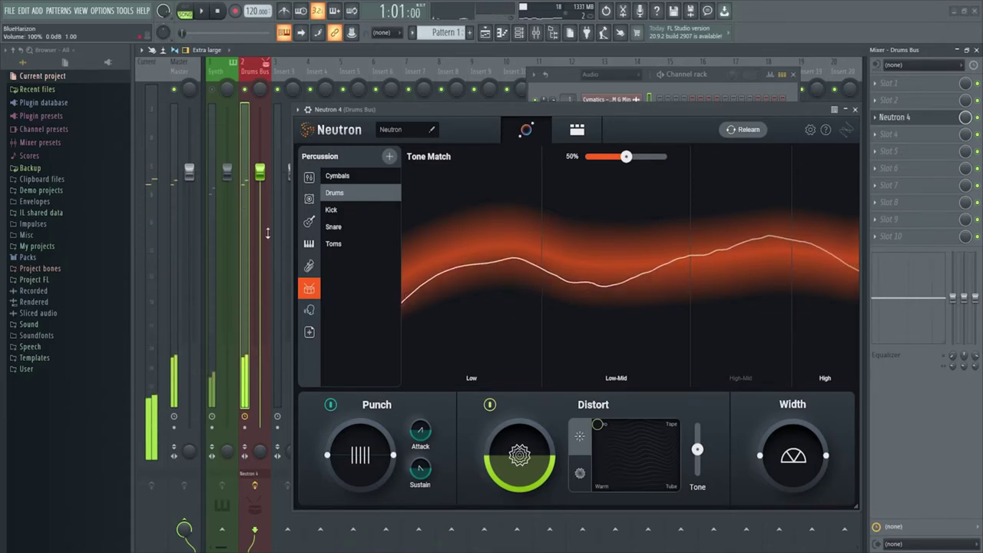
Set Distort to its maximum amount during playback, with its character point near Tube and its tone at about -52
key("space")
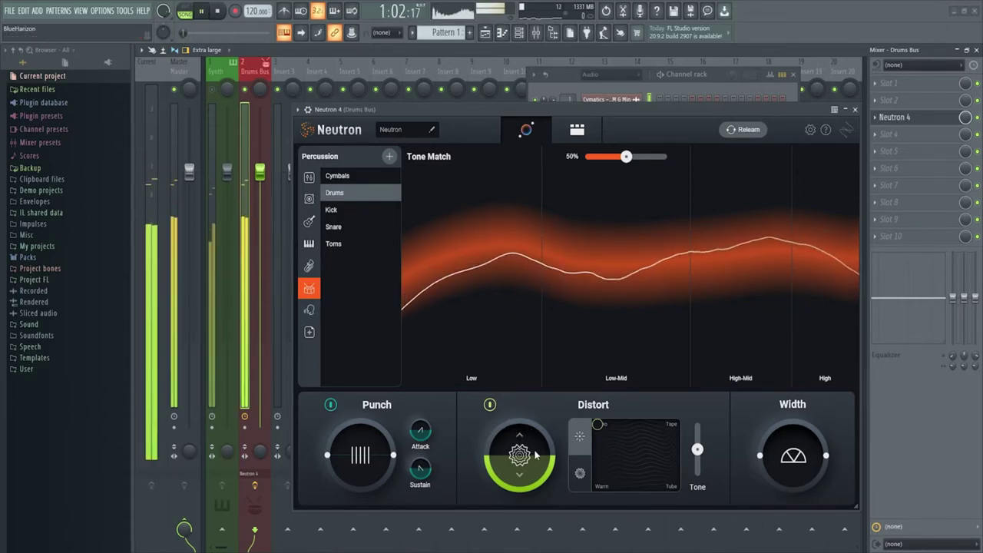
left_click_drag(600, 427, 648, 476)
mouse_move(699, 451)
left_mouse_down()
mouse_move(708, 370)
mouse_move(696, 470)
mouse_move(697, 461)
left_mouse_up()
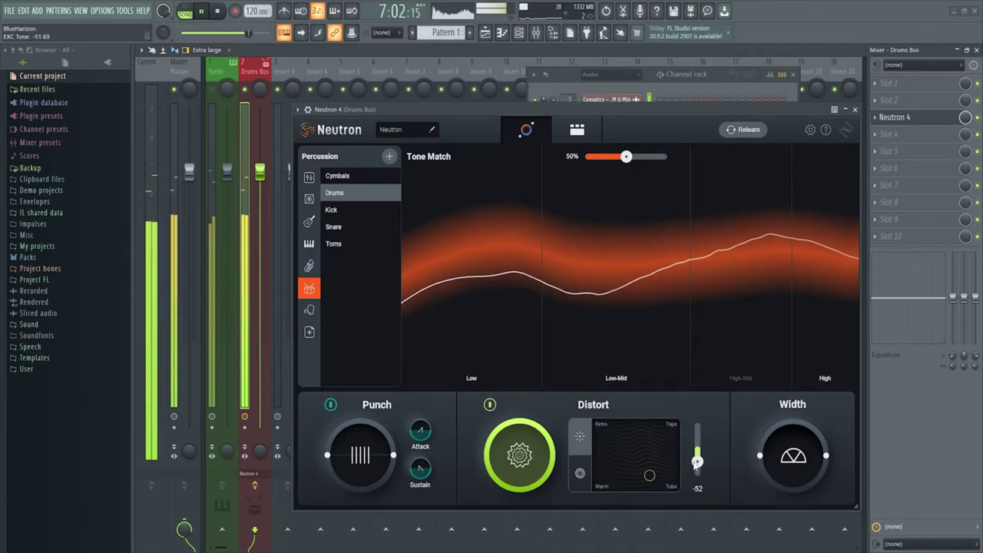
key("space")
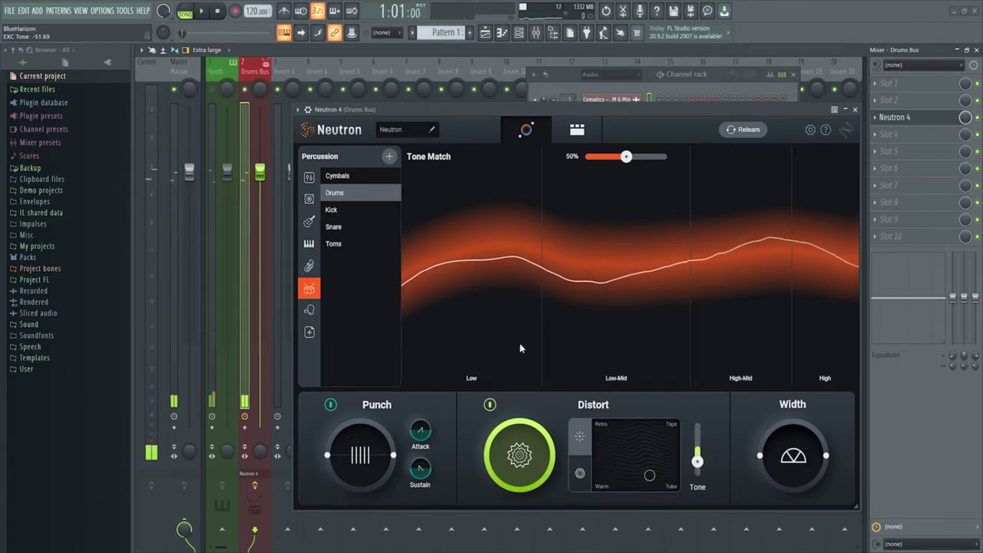
Readjust the Distort tone and reduce the distortion drive to about 6.98 while listening to the drums
left_click_drag(698, 460, 697, 428)
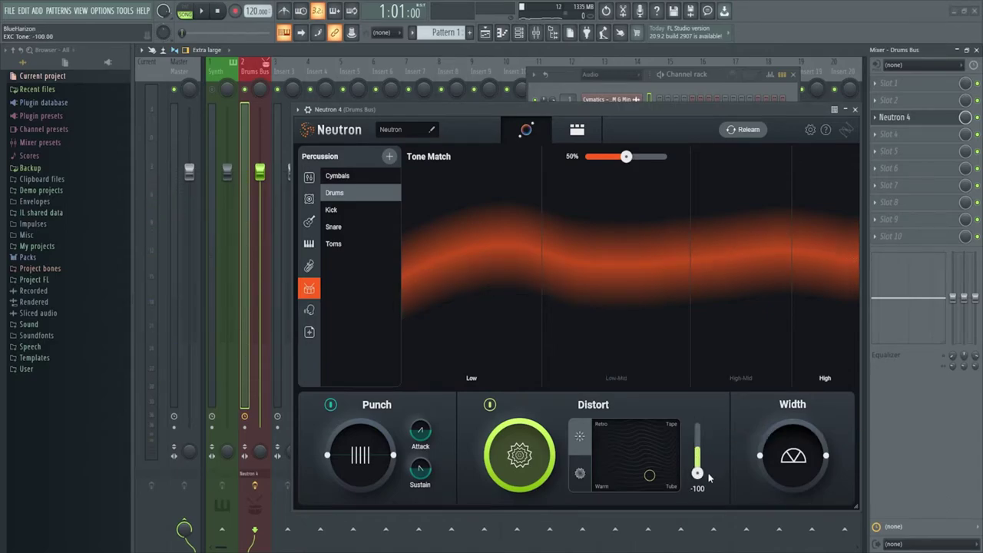
key("space")
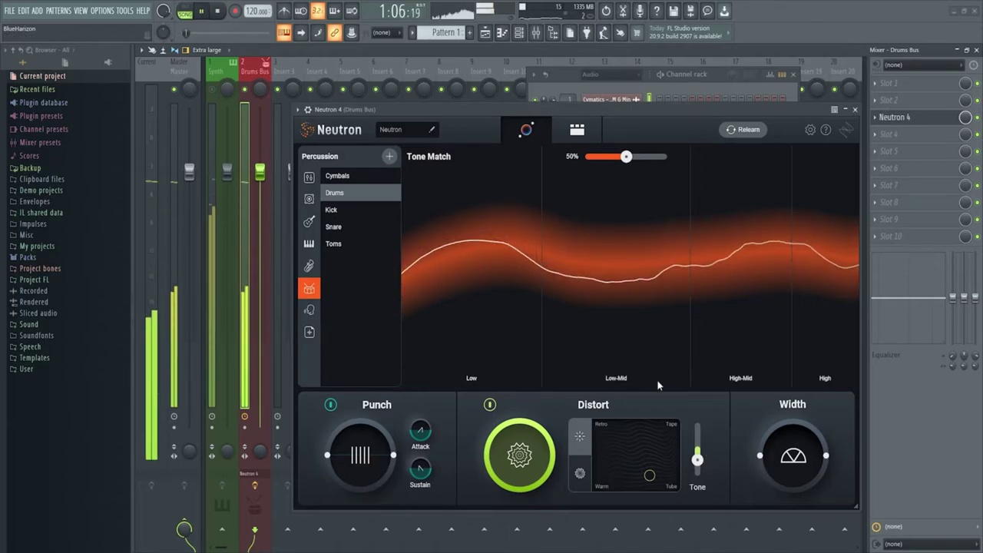
left_click(548, 474)
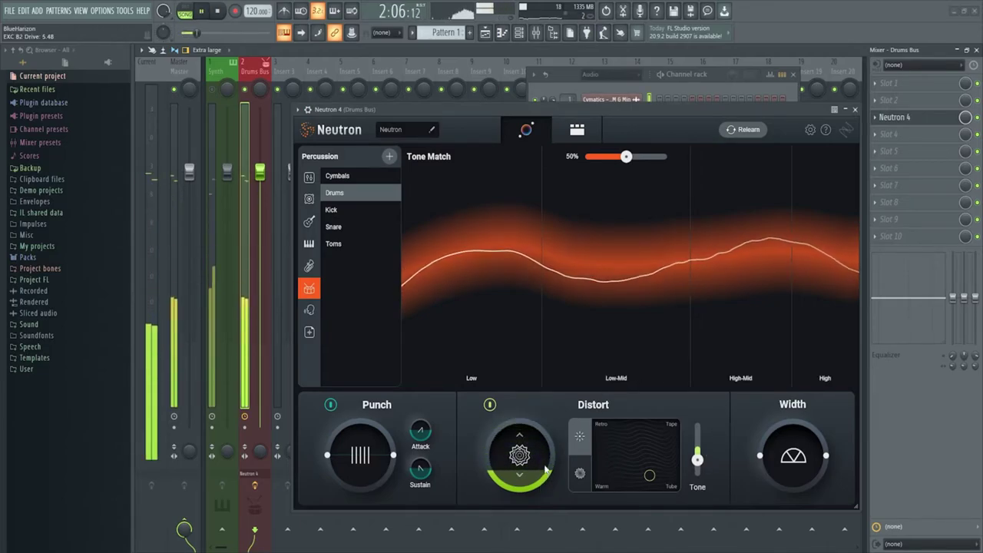
left_click(555, 452)
key("space")
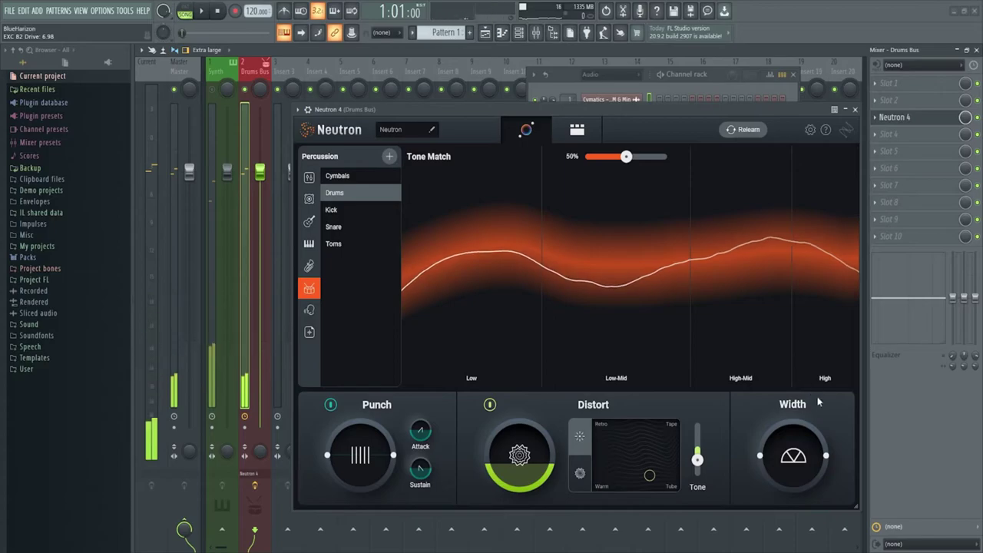
Try the Assistant's Width at about 47.2 and 100 while listening to the drums, and bring it down to about -38.4
left_click_drag(802, 433, 828, 412)
key("space")
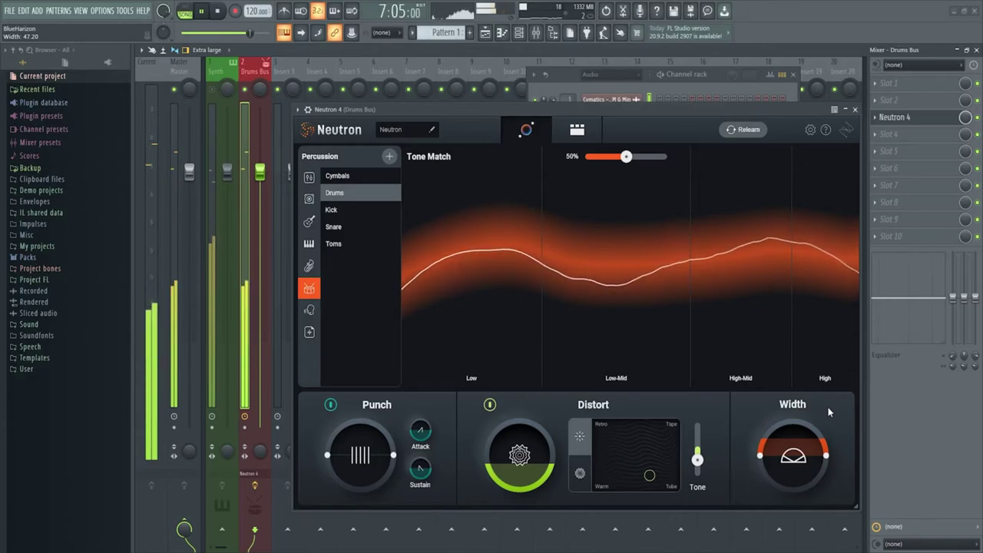
key("space")
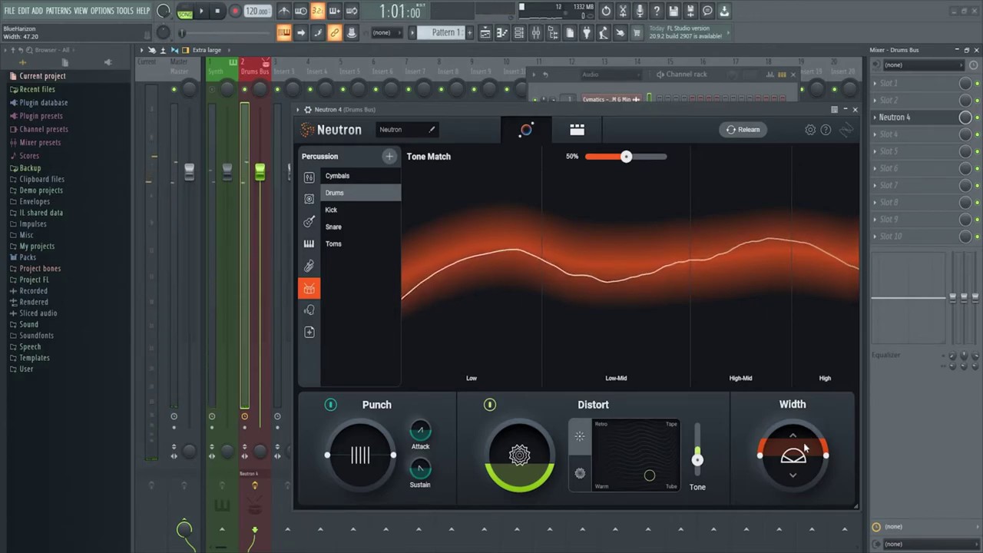
left_click_drag(805, 448, 810, 392)
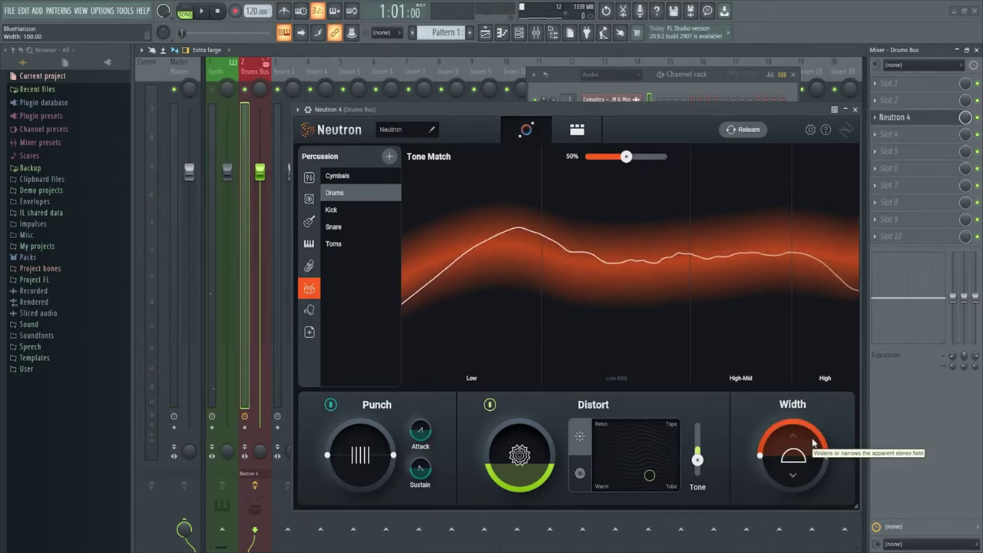
key("space")
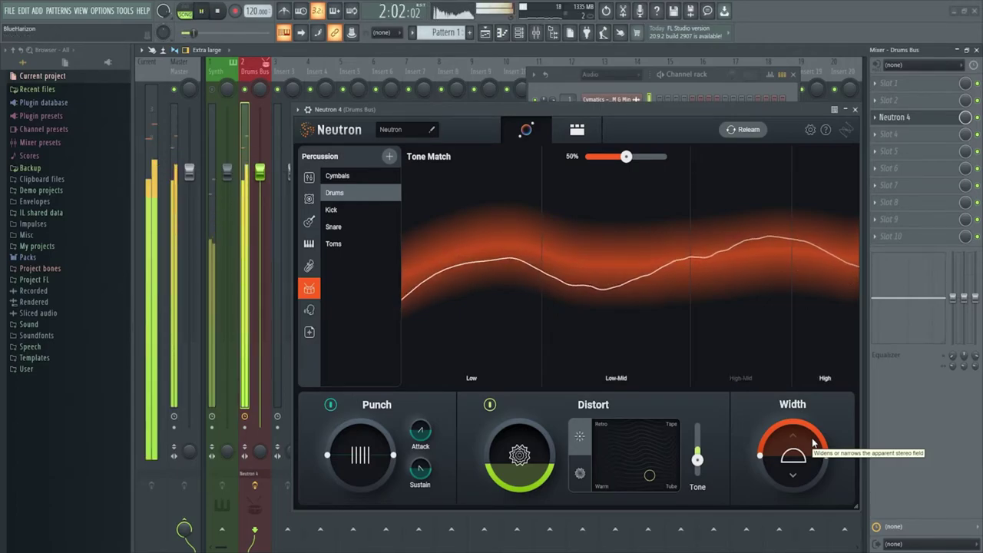
left_click_drag(814, 443, 816, 480)
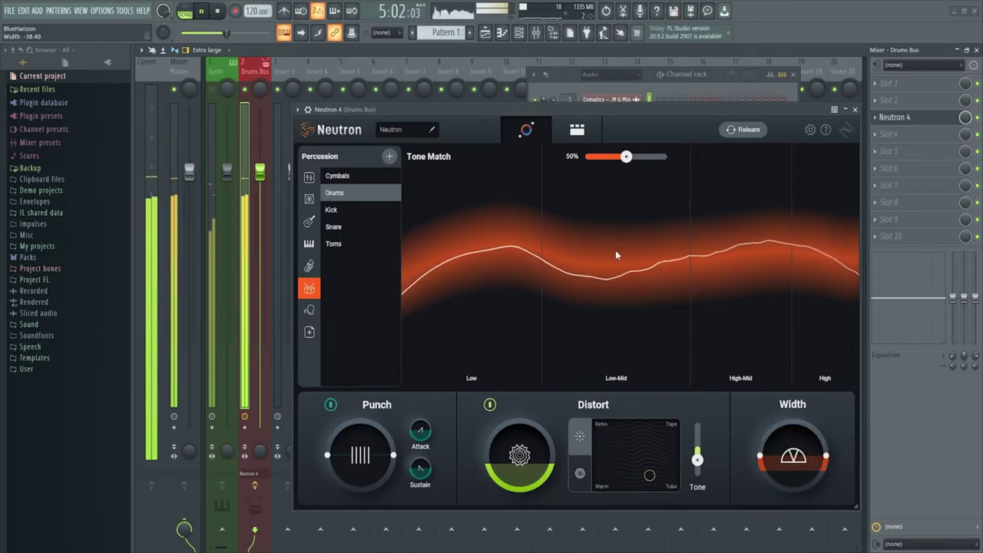
key("space")
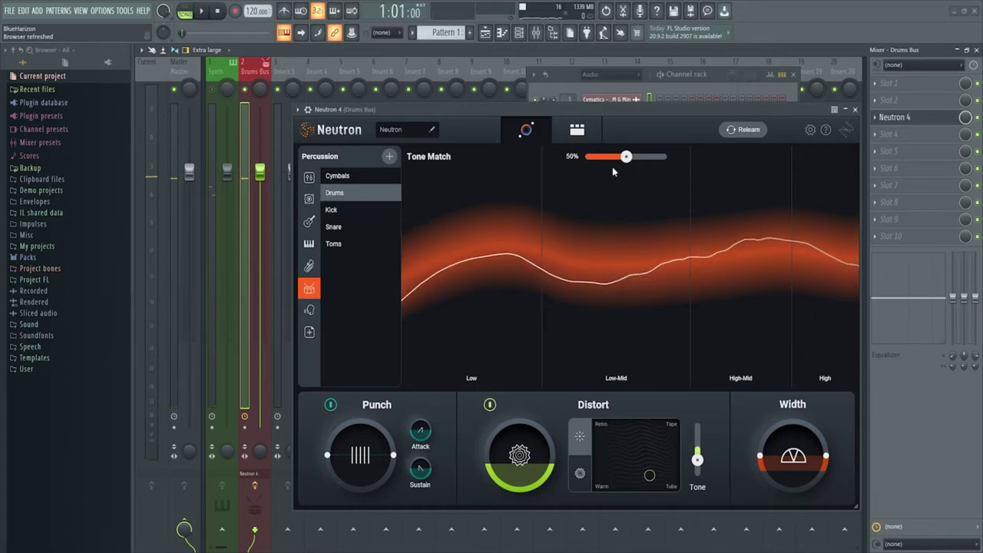
Raise the Tone Match amount to 100% during playback and listen to the drums
key("space")
left_click_drag(625, 156, 682, 159)
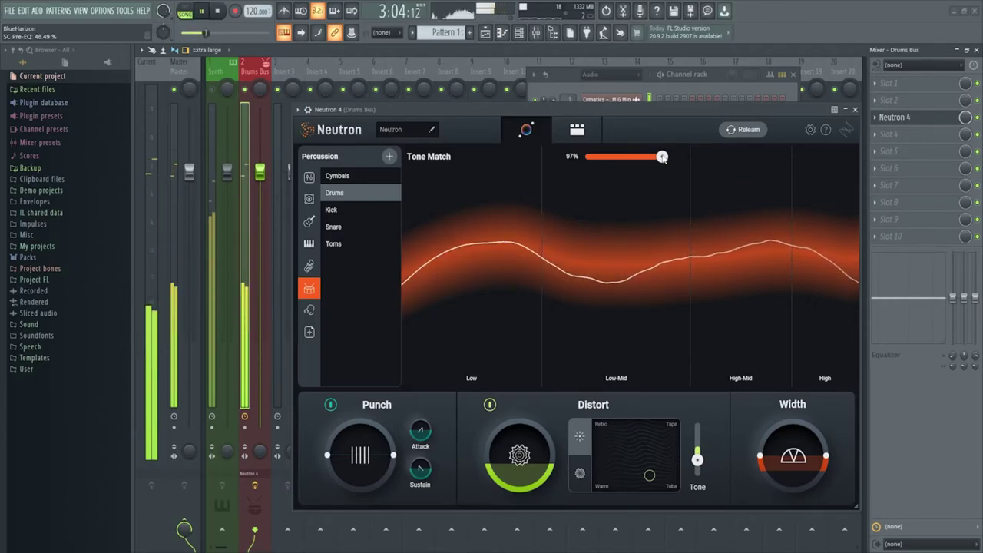
left_click_drag(664, 157, 690, 170)
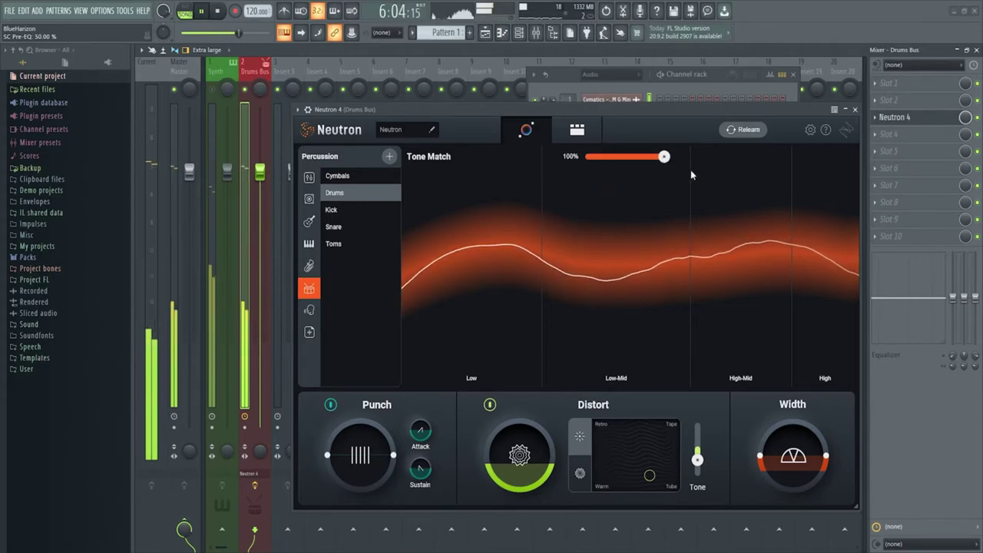
key("space")
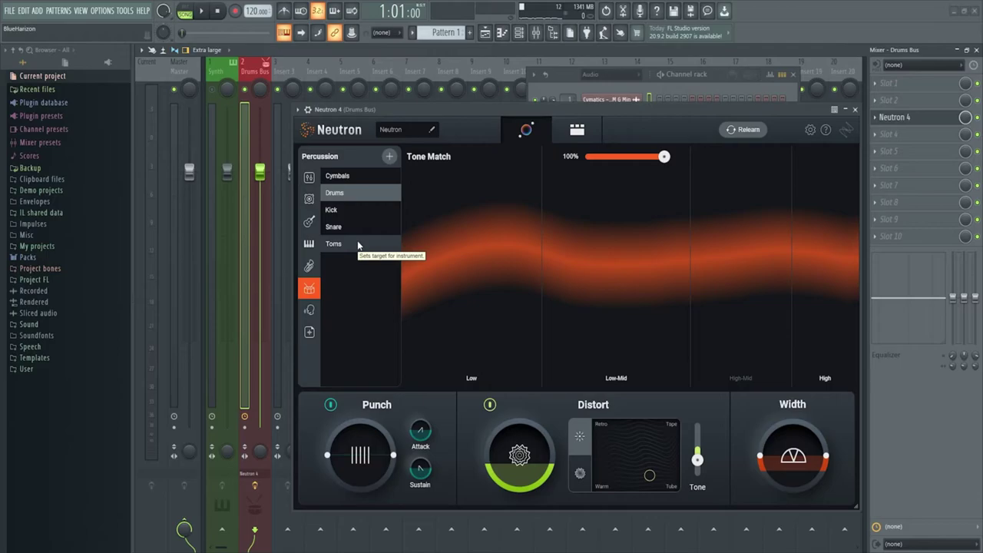
Audition the Kick, Snare and Toms targets, return to Drums, and reduce the Tone Match amount to about 55%
key("space")
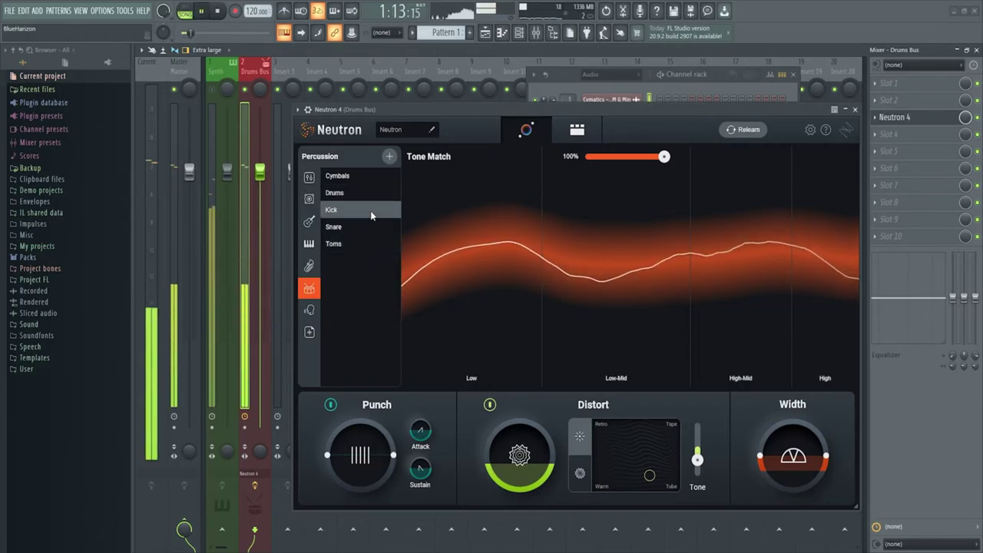
left_click(372, 214)
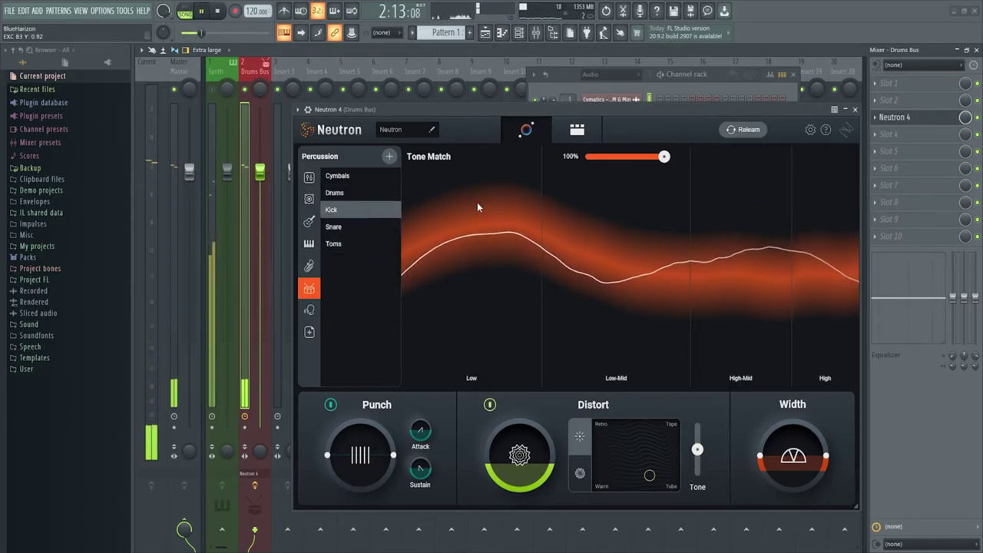
left_click(385, 232)
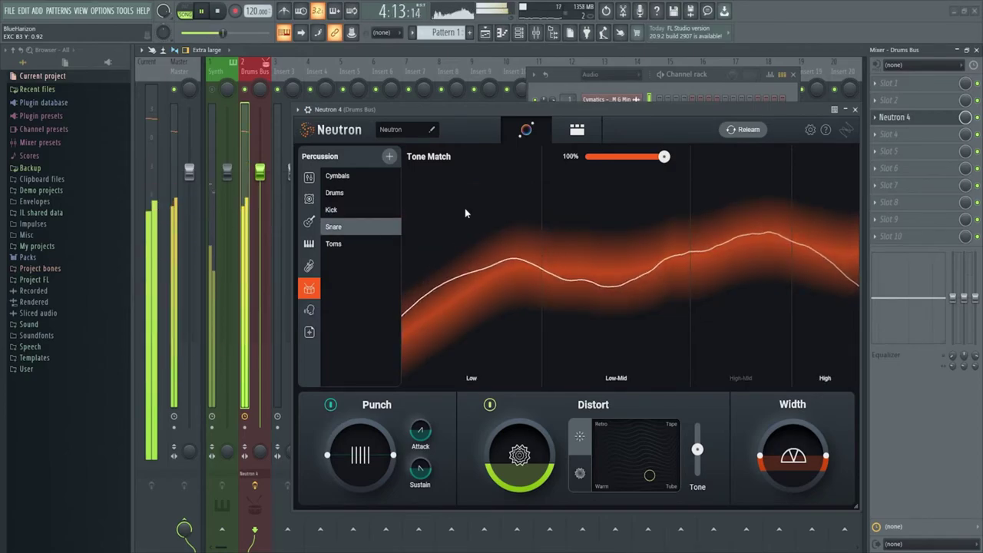
left_click(378, 243)
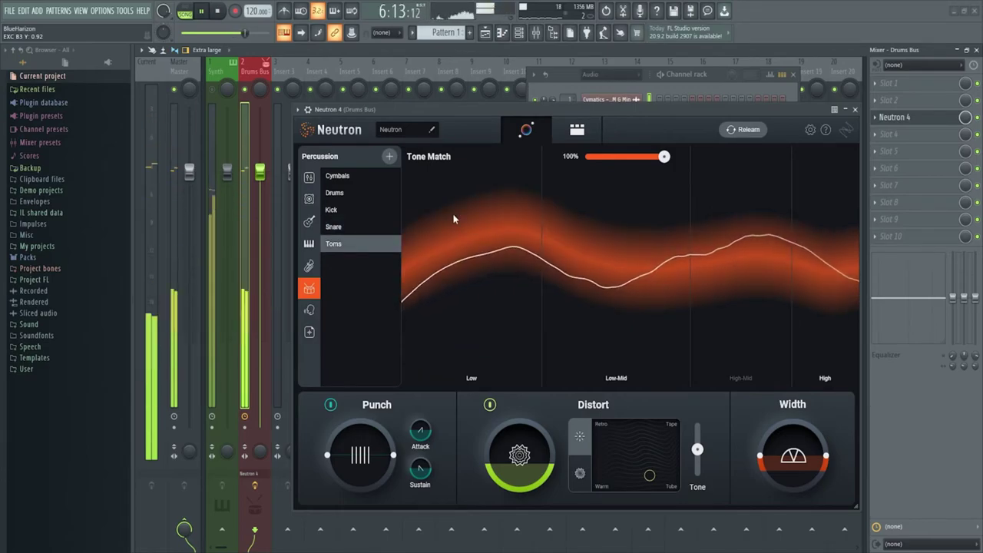
left_click(388, 194)
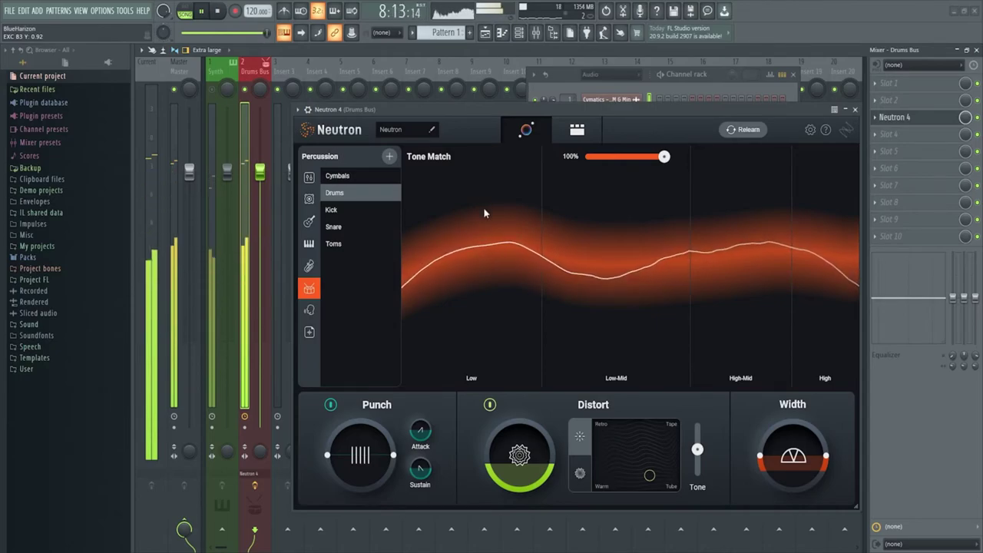
key("space")
left_click_drag(664, 161, 633, 159)
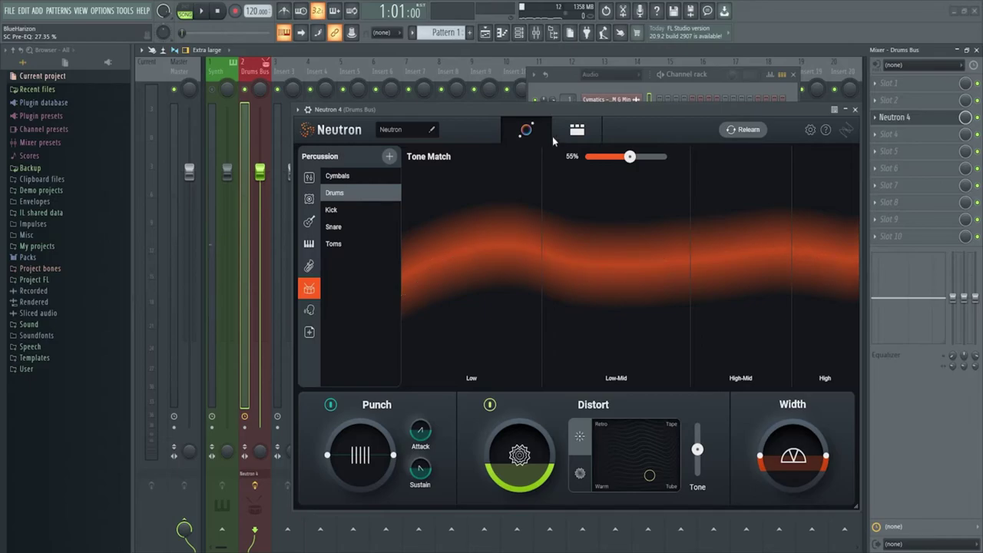
Remove all five Assistant-built modules from Neutron's signal chain and add an Unmask module in their place
left_click(581, 132)
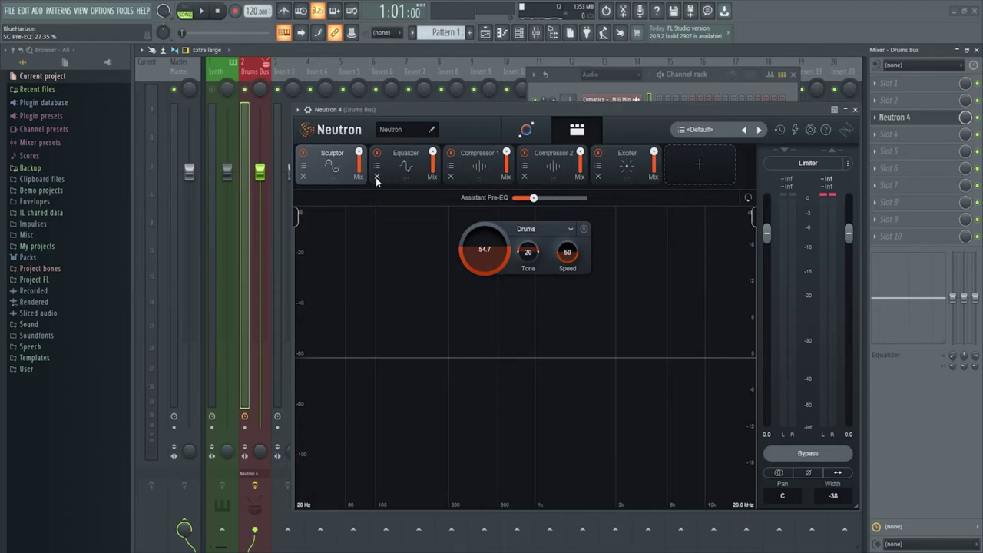
left_click(304, 177)
left_click(304, 177)
left_click(304, 177)
left_click(304, 177)
left_click(304, 177)
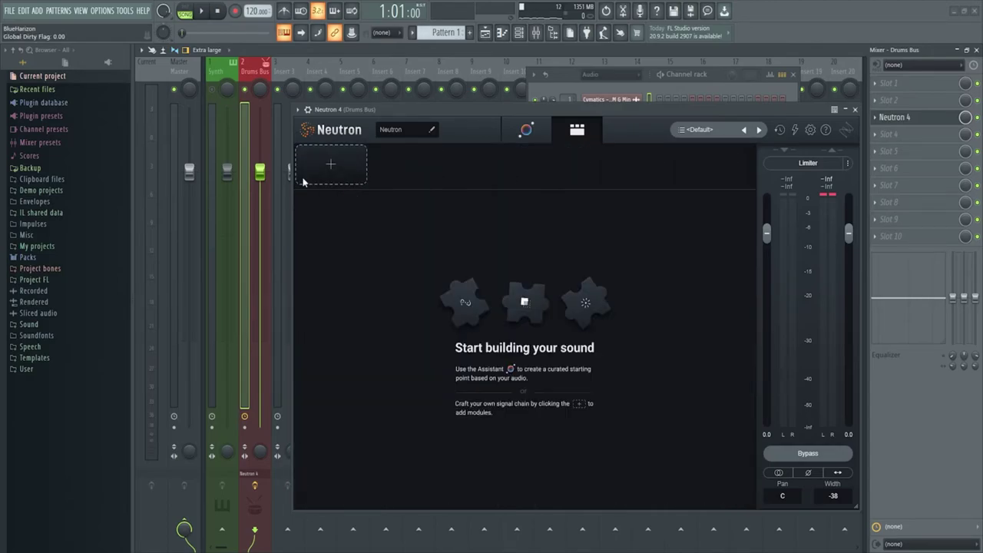
left_click(355, 174)
left_click(325, 286)
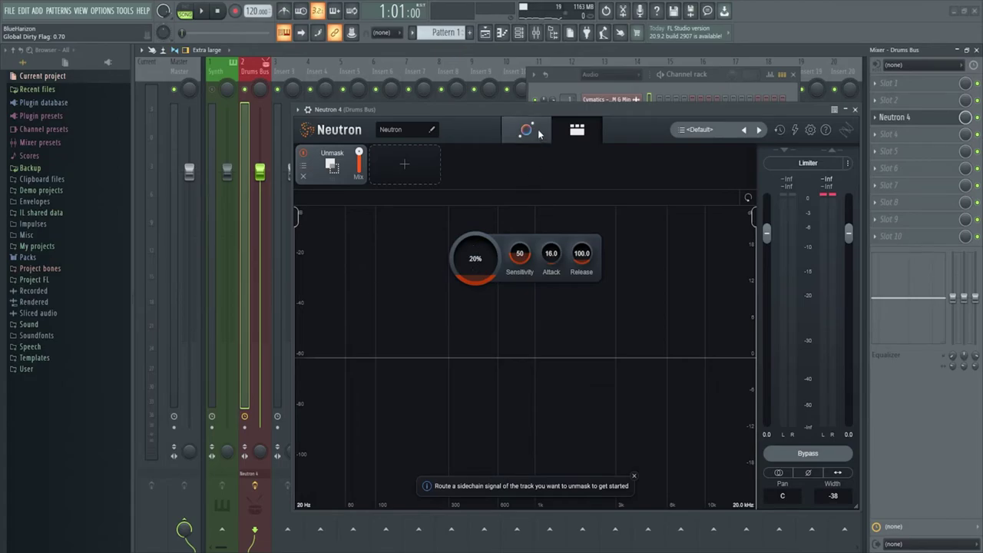
Shift the Neutron window to free the mixer and sidechain the Synth track to the Drums Bus track
left_click_drag(536, 120, 572, 110)
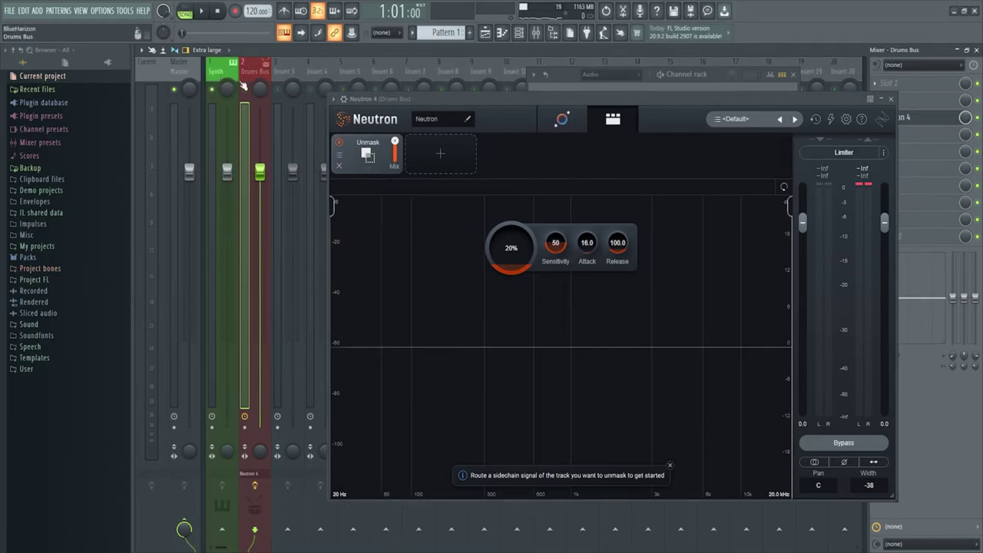
right_click(221, 89)
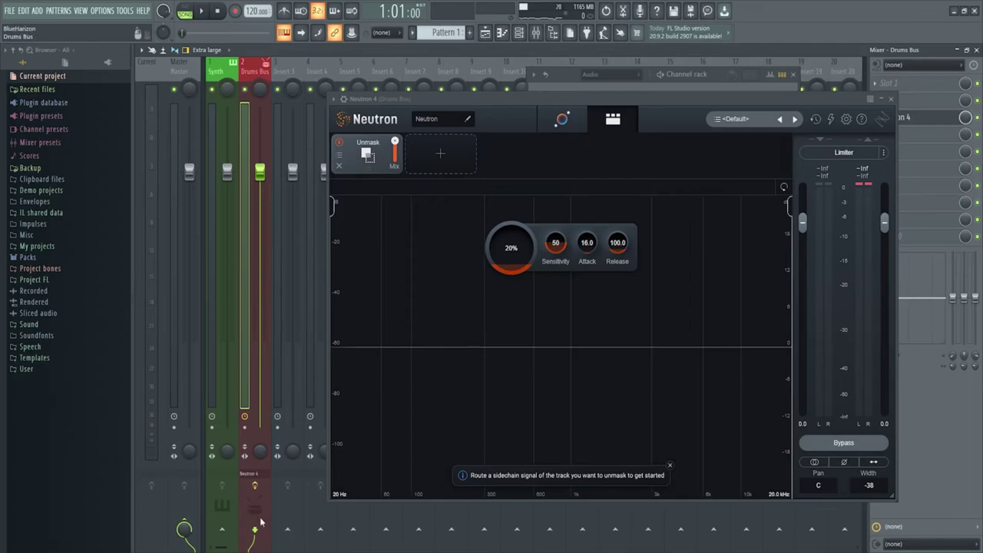
left_click(227, 67)
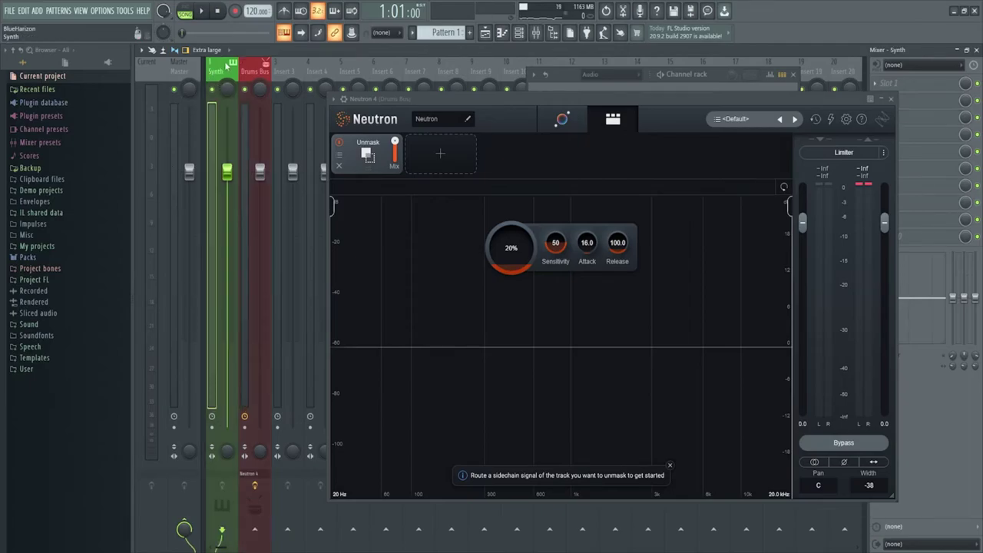
right_click(258, 529)
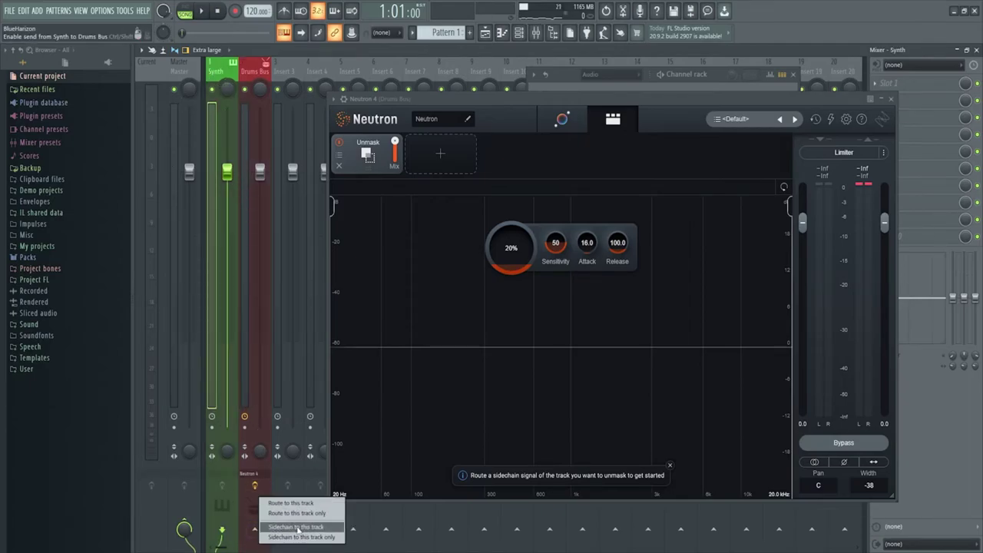
left_click(298, 529)
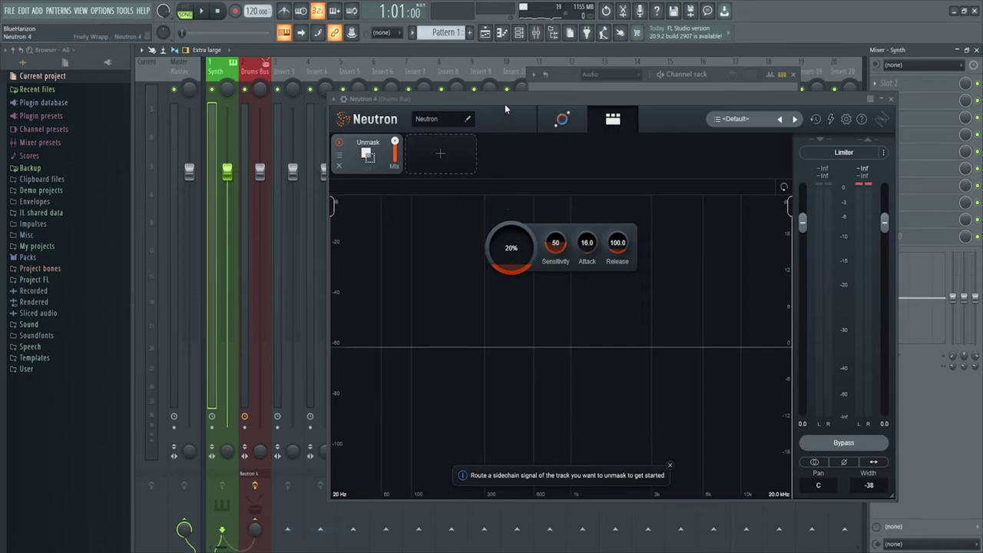
Try the Unmask amount at 100% during playback and lower it to 42%
left_click_drag(504, 104, 496, 101)
key("space")
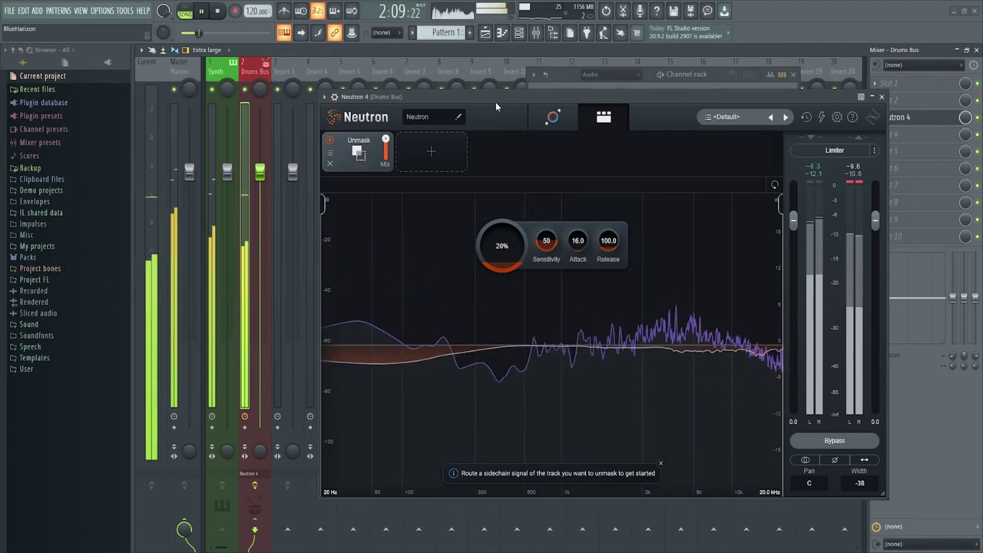
left_click_drag(502, 244, 562, 56)
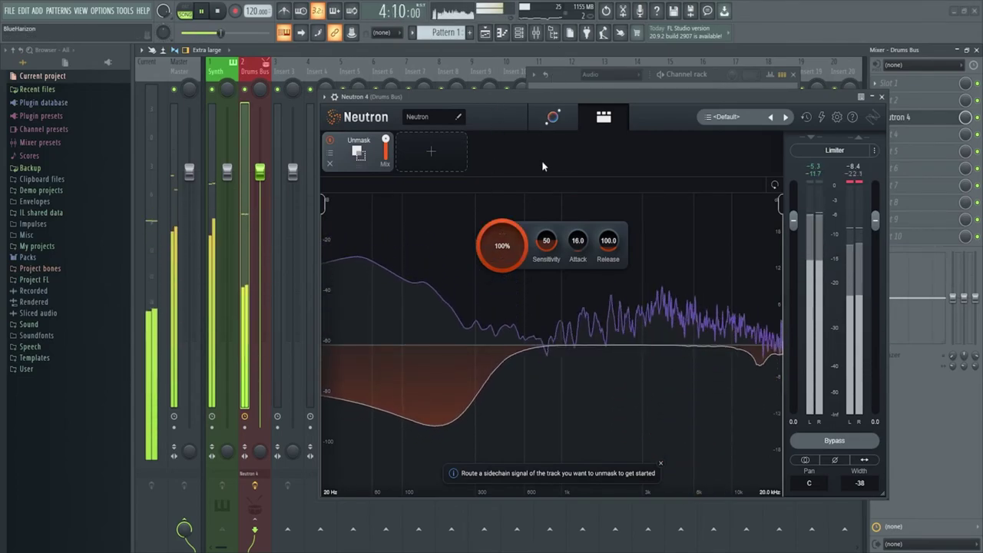
left_click_drag(502, 245, 501, 318)
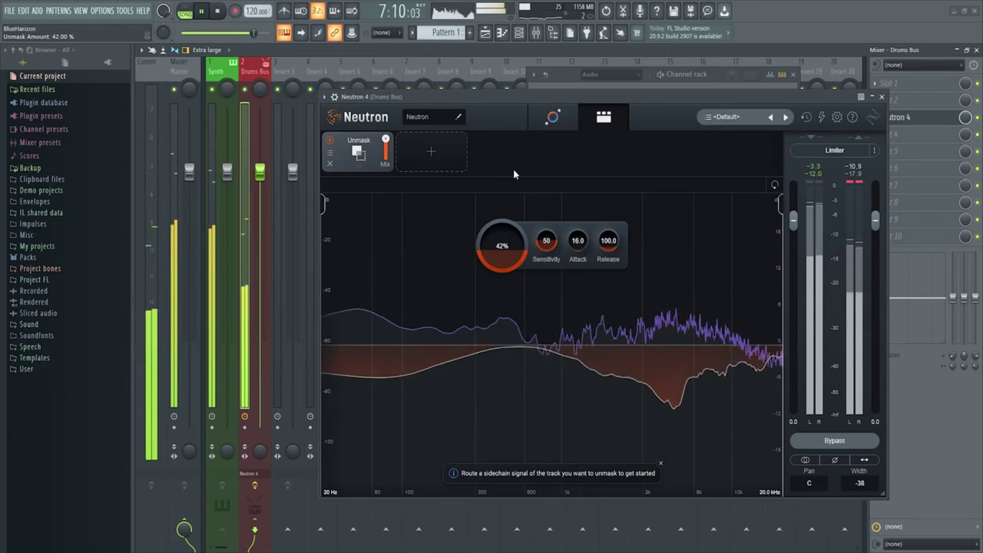
key("space")
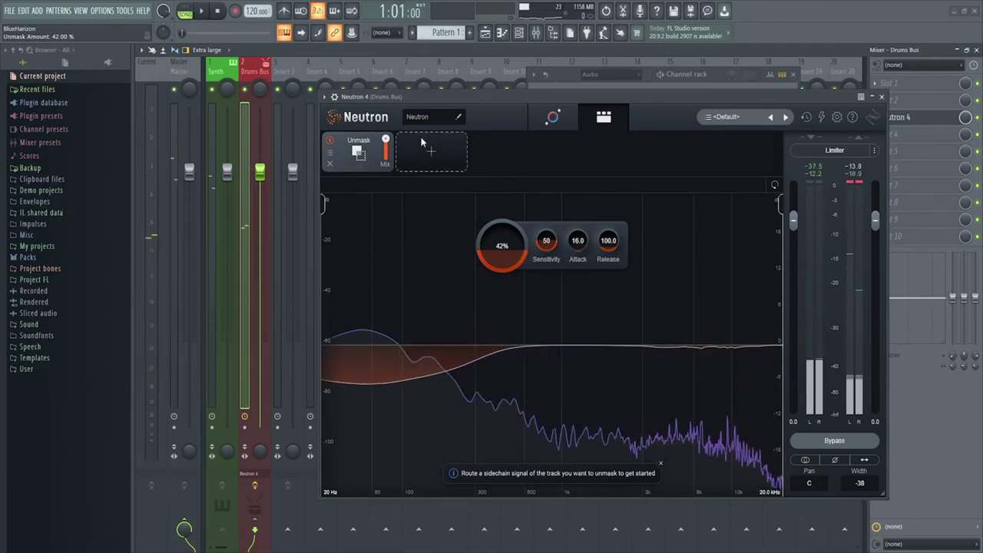
Auto-map Neutron's inputs in the plugin wrapper's processing settings and return to the plugin interface
left_click(334, 97)
left_click(355, 116)
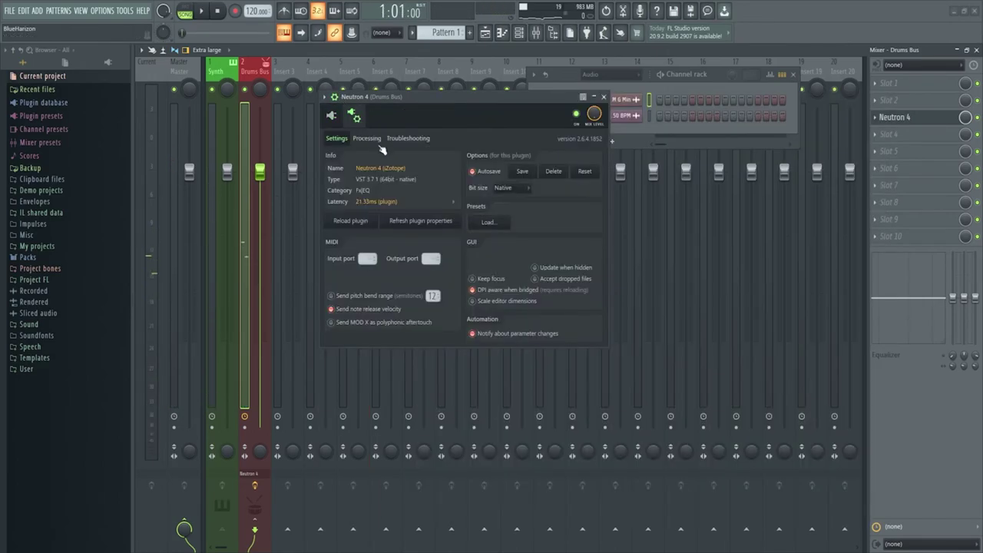
left_click(367, 139)
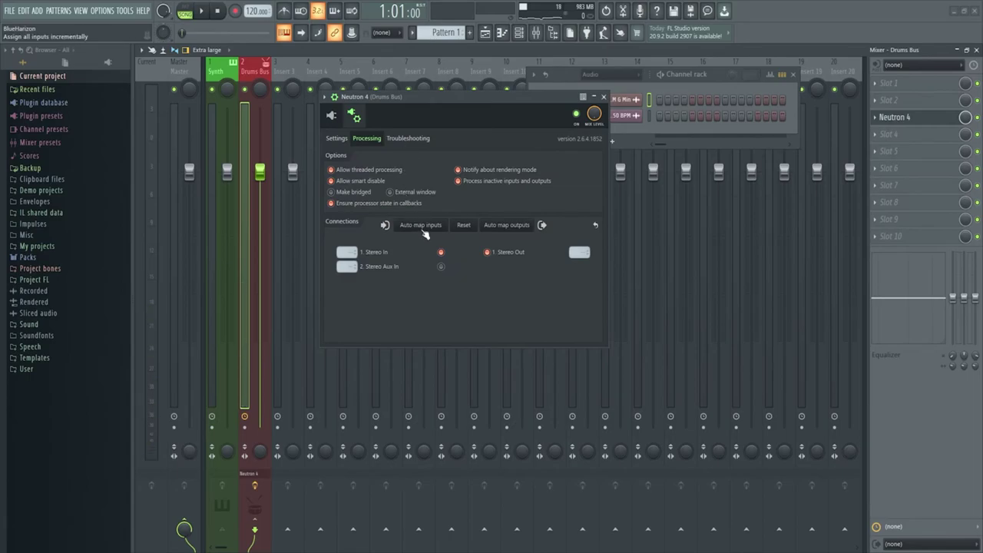
left_click(355, 116)
Lower the Unmask sensitivity to about 37 while listening to the synth and drums together
key("space")
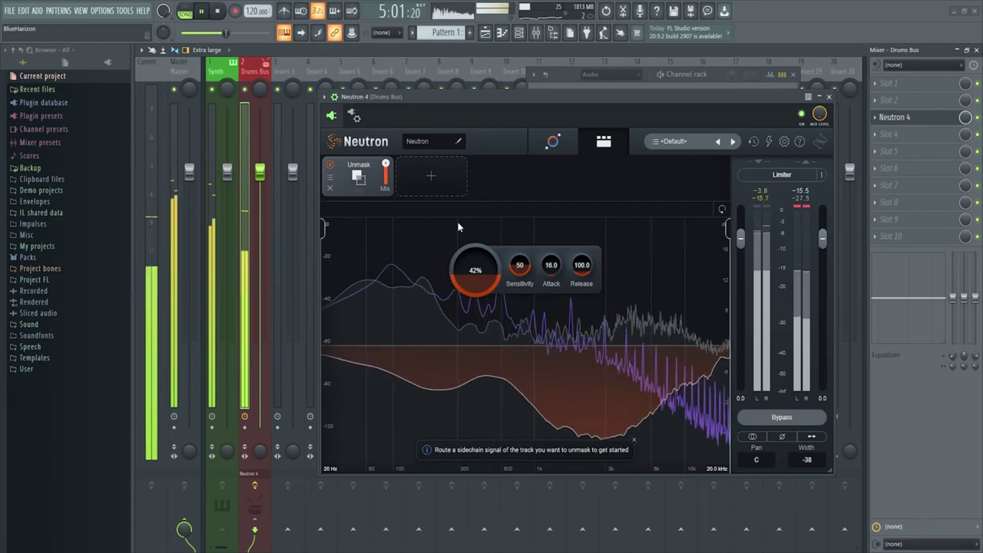
left_click_drag(520, 266, 519, 355)
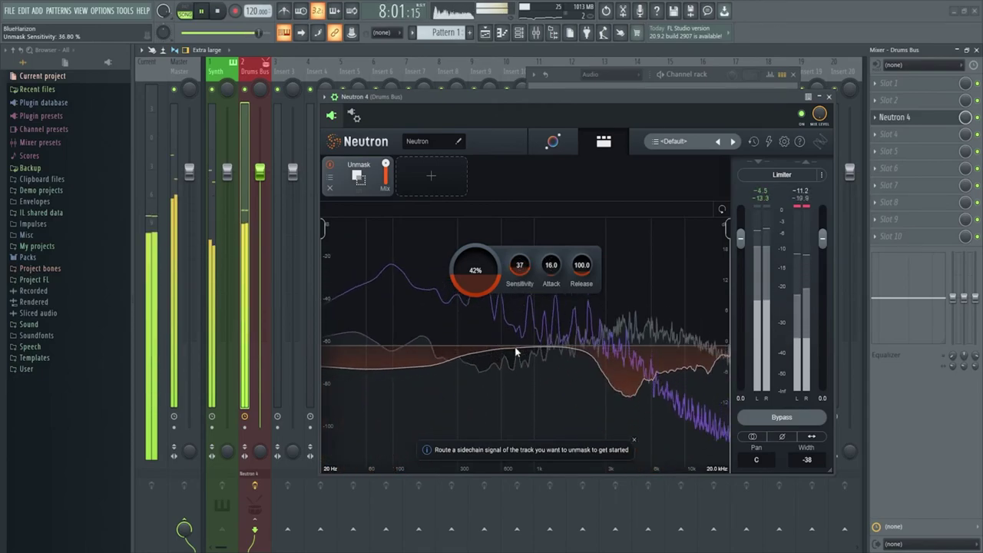
key("space")
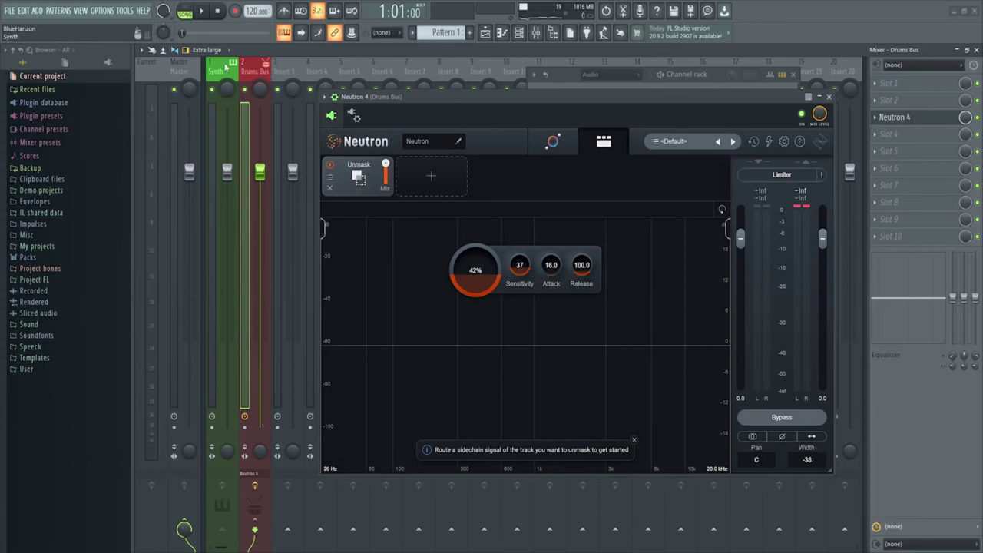
Try Unmask at 100% during playback and set its amount to about 33%, sensitivity to 50 and attack to 61.2
left_click(225, 68)
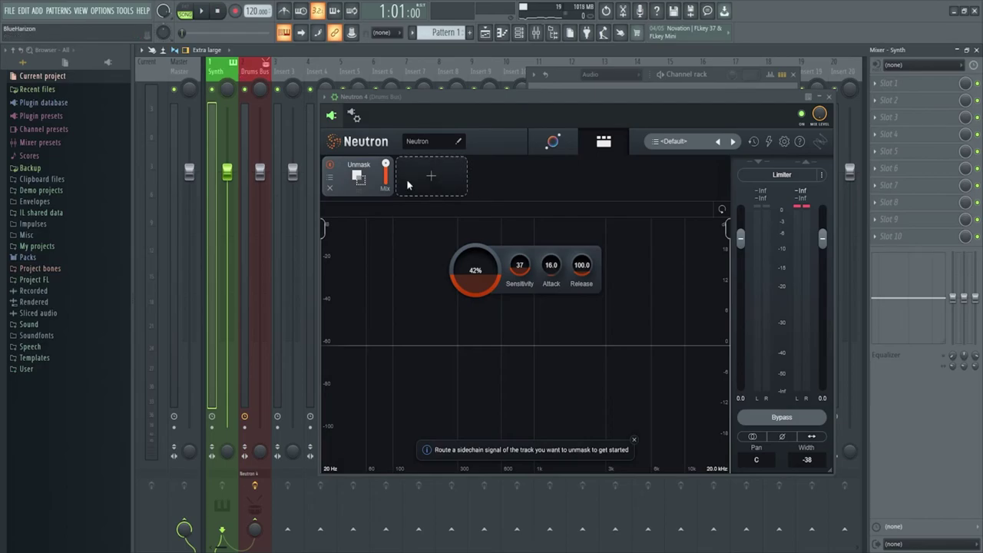
key("space")
left_click(372, 178)
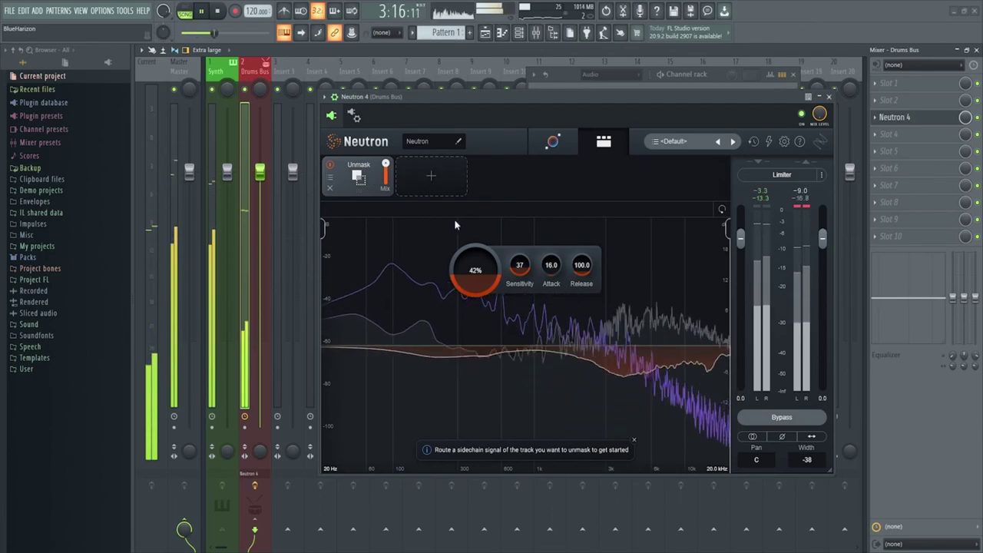
left_click_drag(479, 272, 501, 168)
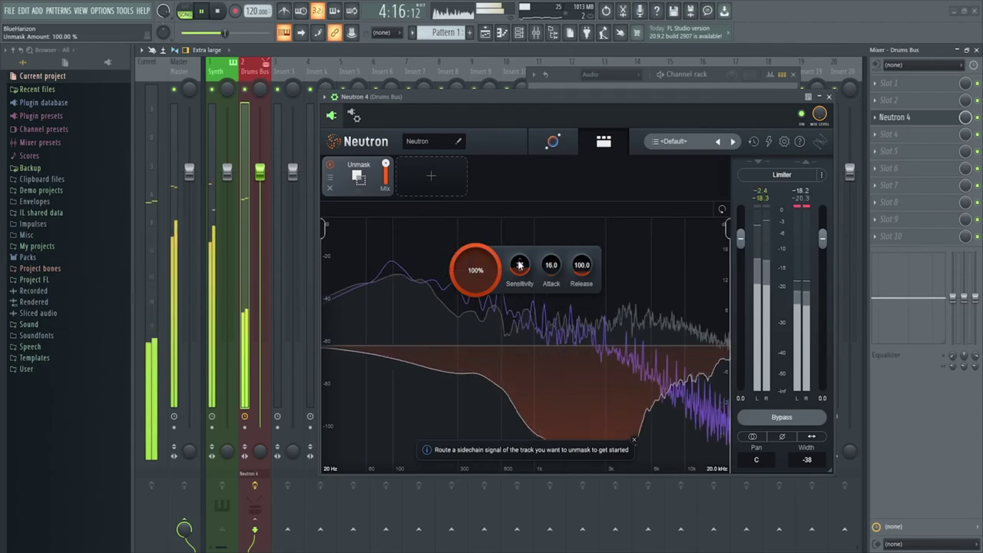
left_click_drag(479, 266, 477, 306)
left_click_drag(521, 268, 548, 305)
left_click_drag(485, 284, 487, 321)
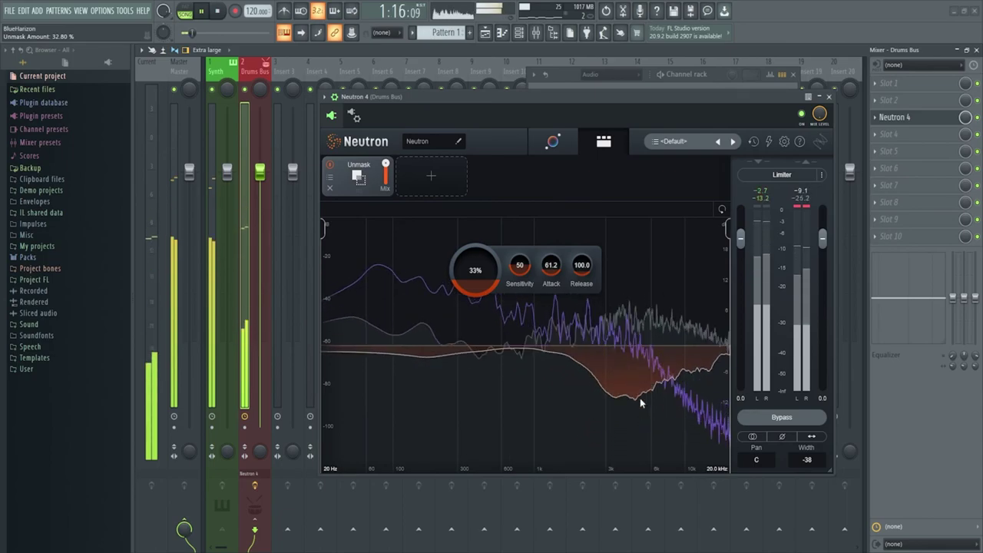
Compare the drums with Neutron bypassed and active, stop playback with processing active, and move the Neutron window slightly
left_click(751, 419)
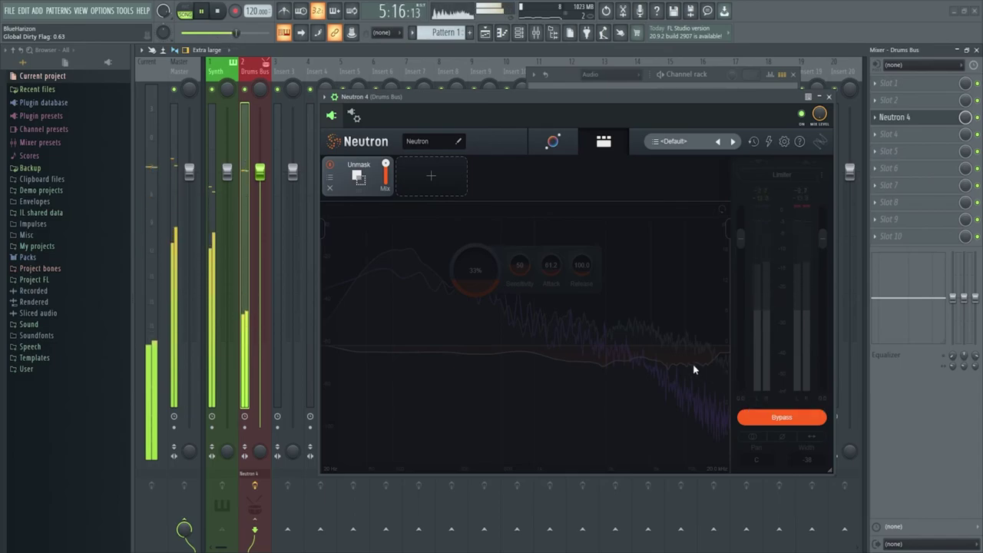
left_click(782, 417)
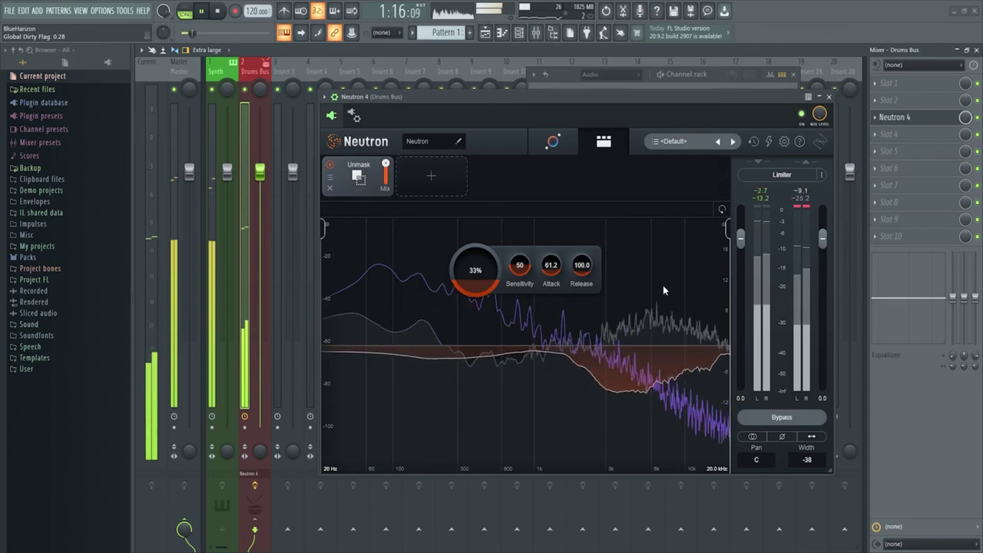
key("space")
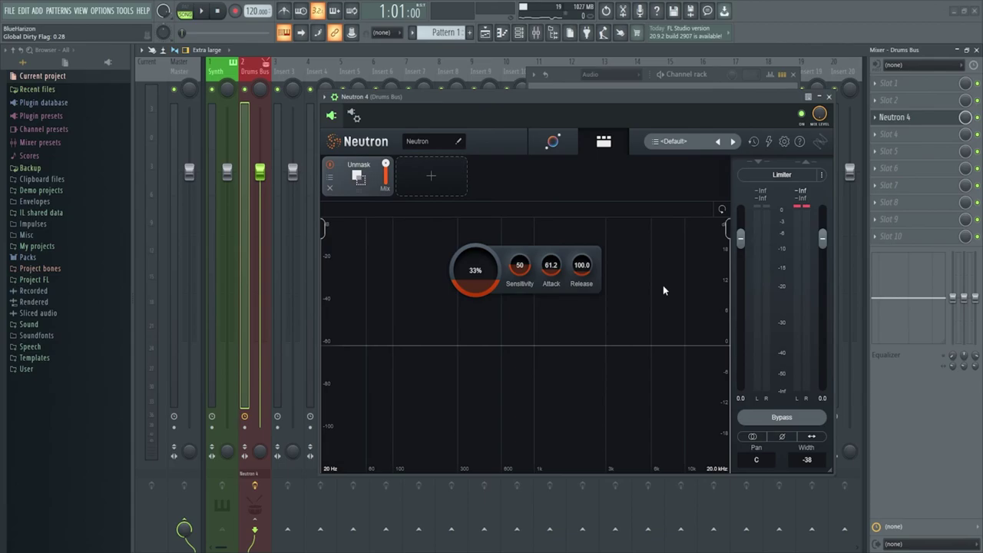
left_click_drag(569, 100, 585, 106)
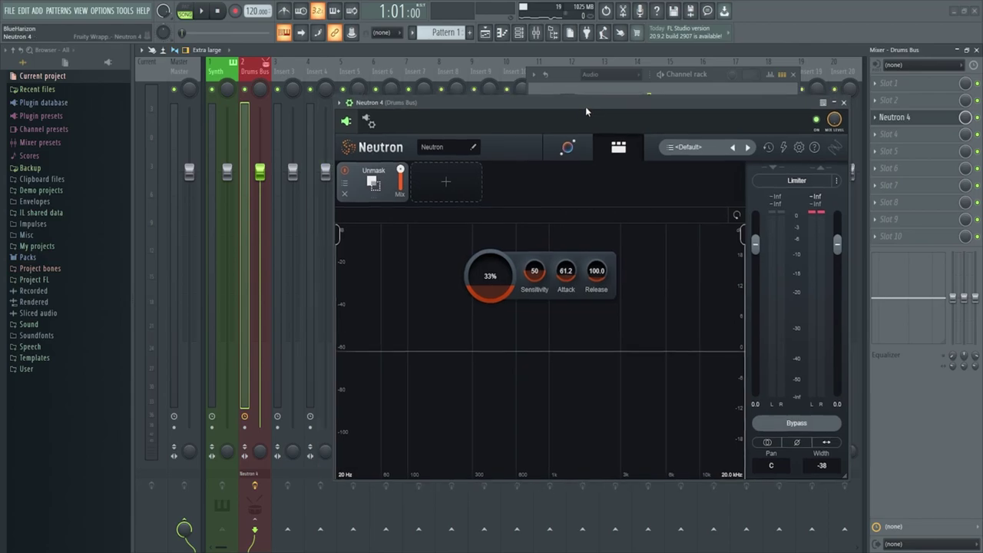